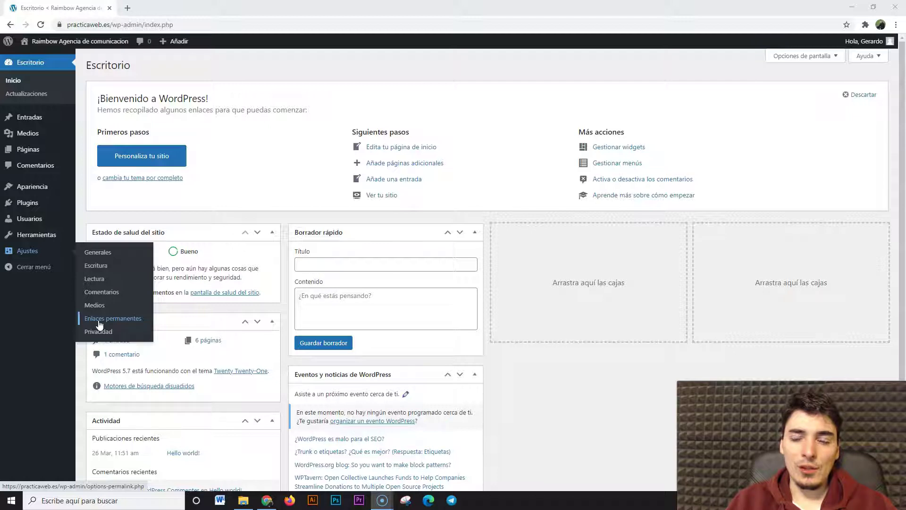
Visit the Lectura and Enlaces permanentes settings, then go to the Entradas posts list
left_click(98, 282)
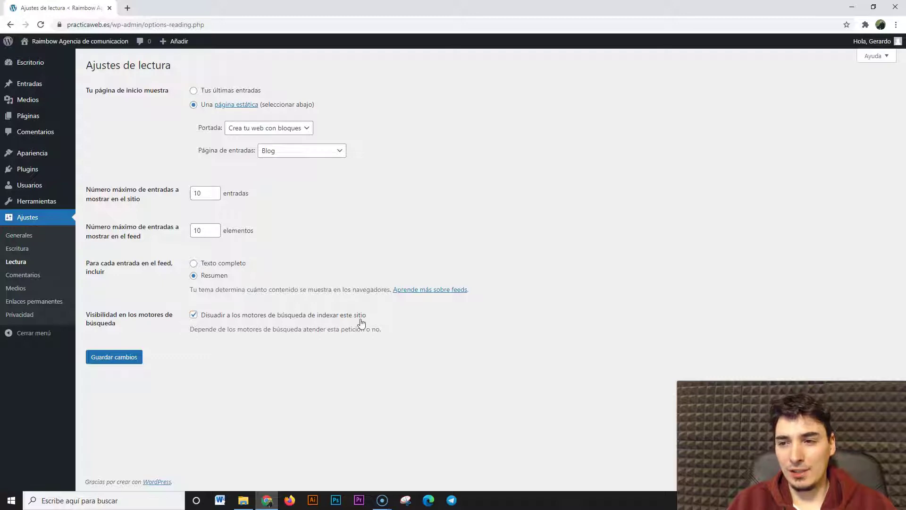
left_click(43, 307)
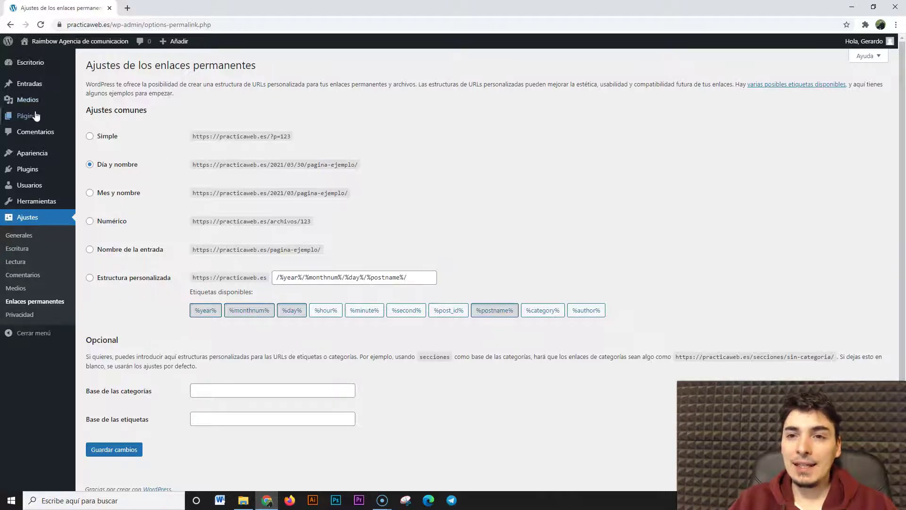
mouse_move(30, 101)
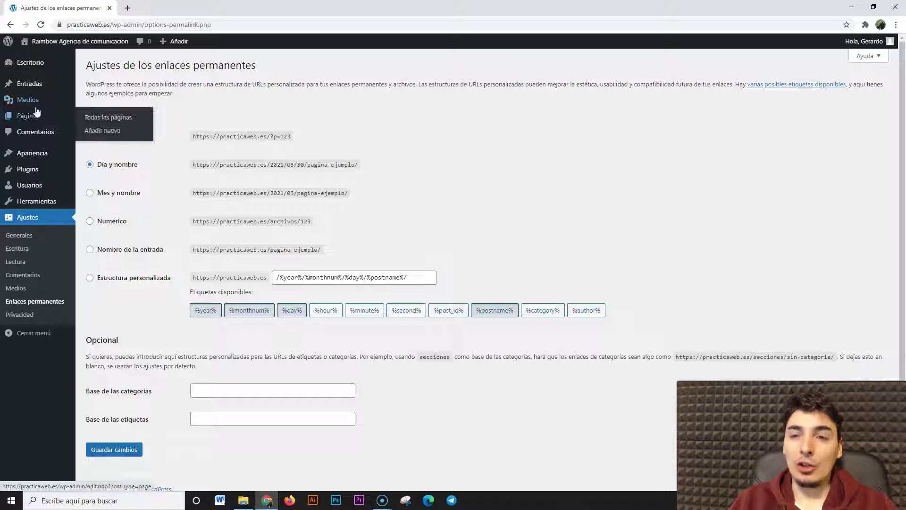
left_click(31, 87)
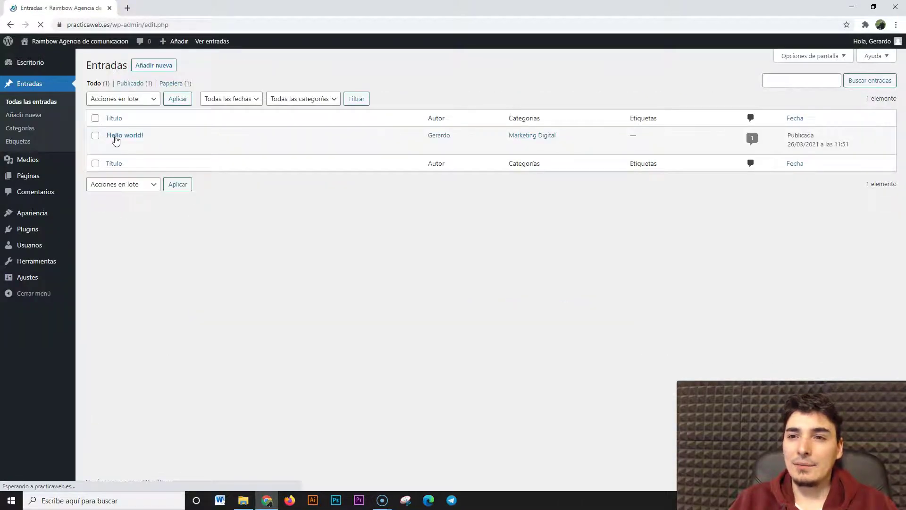
Open the Hello world! post on the live site and examine its date-and-slug address
middle_click(232, 146)
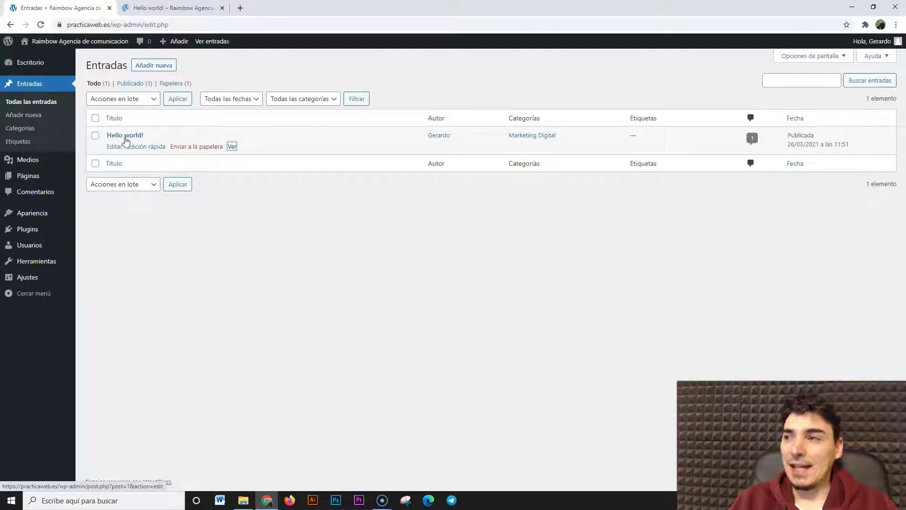
left_click(160, 10)
left_click_drag(113, 24, 186, 23)
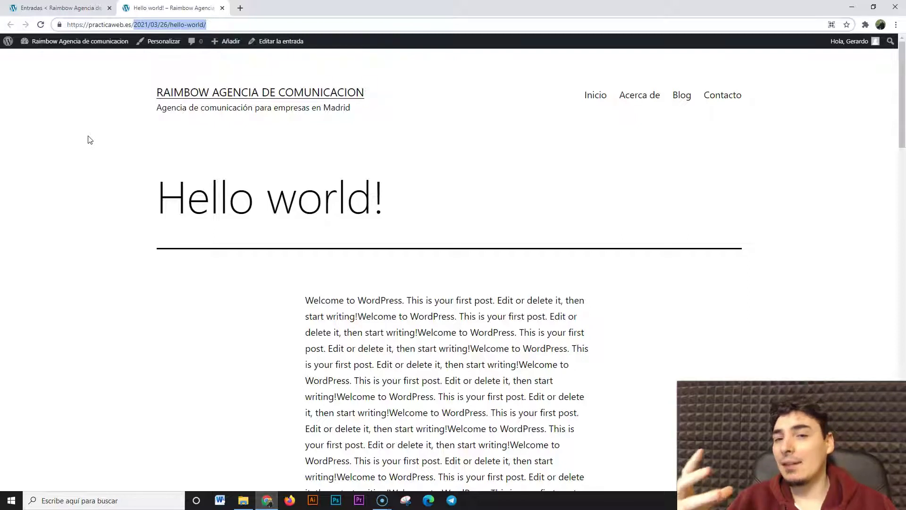
left_click(157, 25)
left_click_drag(134, 24, 210, 24)
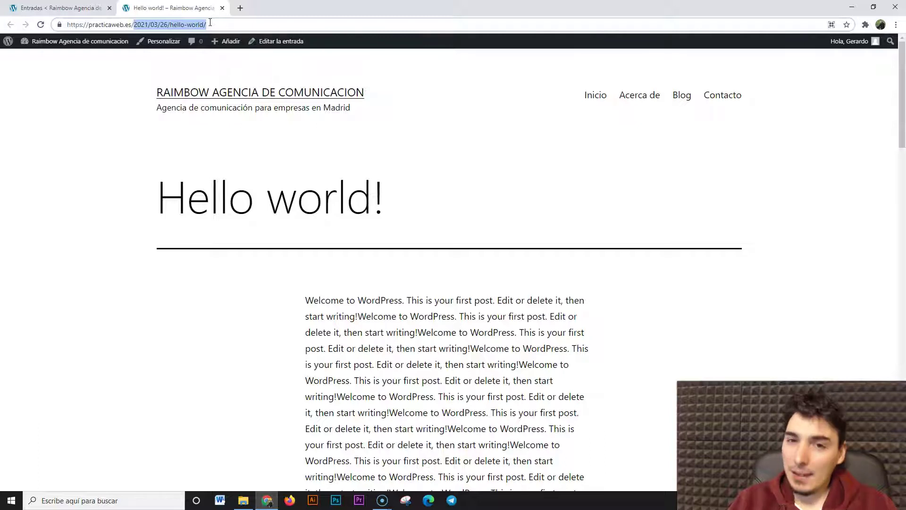
left_click(208, 26)
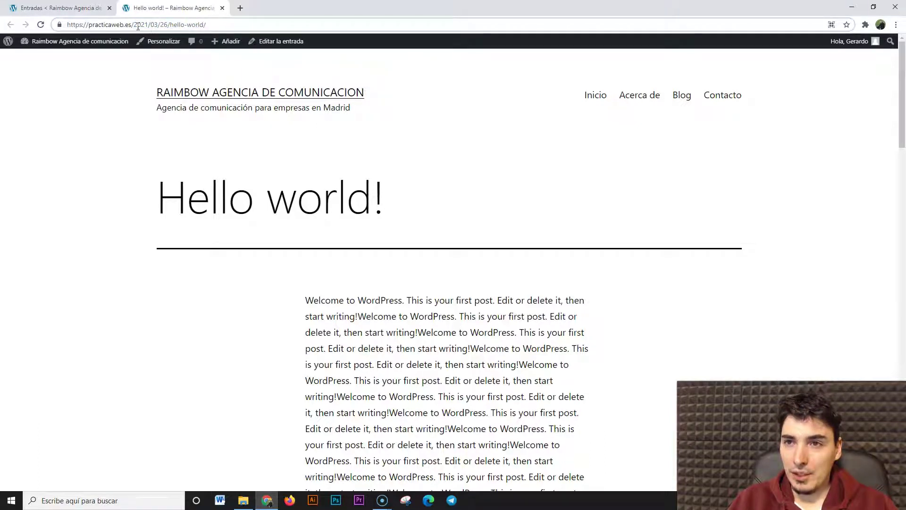
left_click_drag(136, 24, 204, 22)
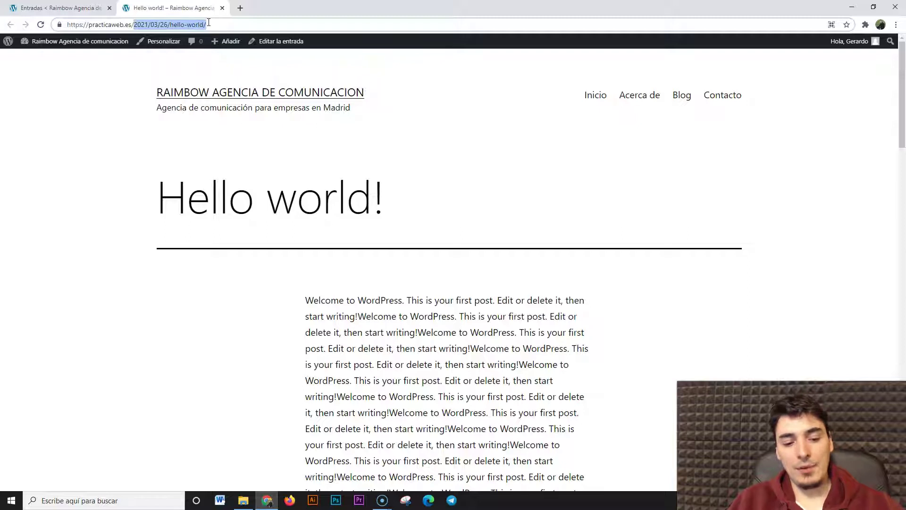
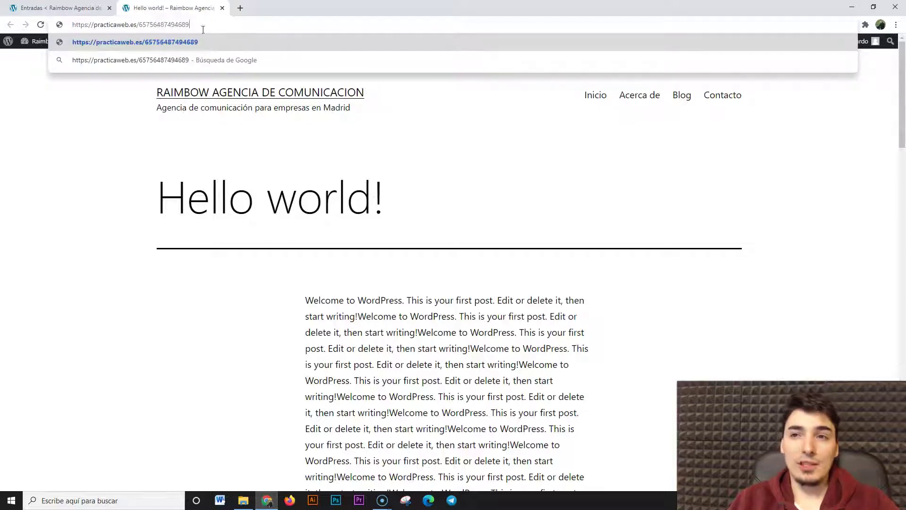
key("Return")
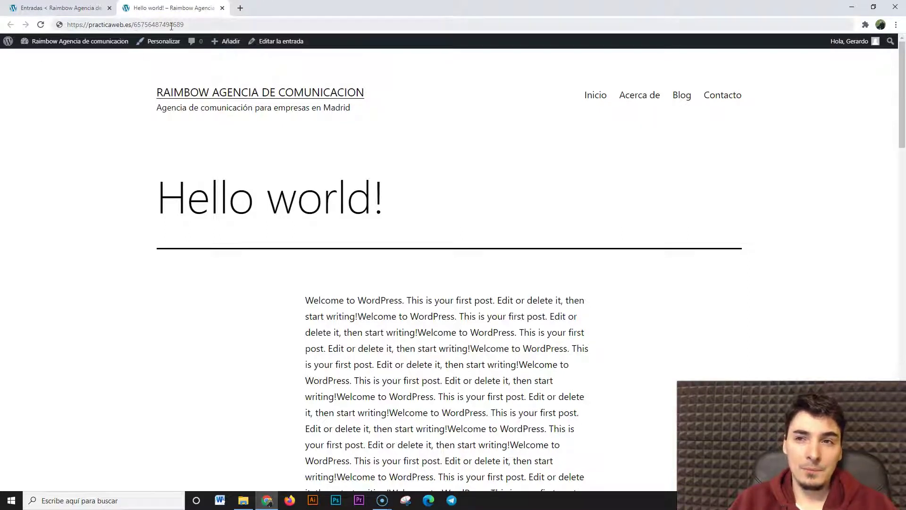
mouse_move(134, 25)
left_mouse_down()
mouse_move(188, 21)
mouse_move(136, 24)
left_mouse_up()
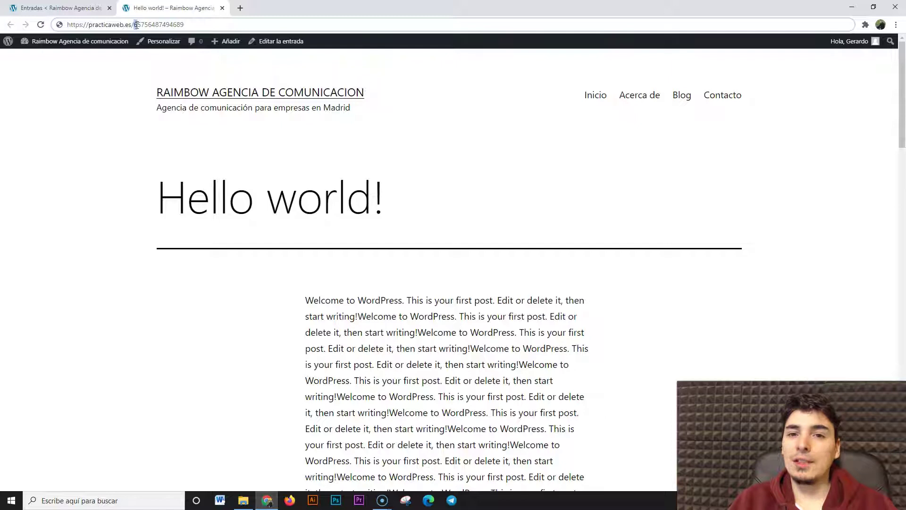
left_click_drag(136, 25, 195, 20)
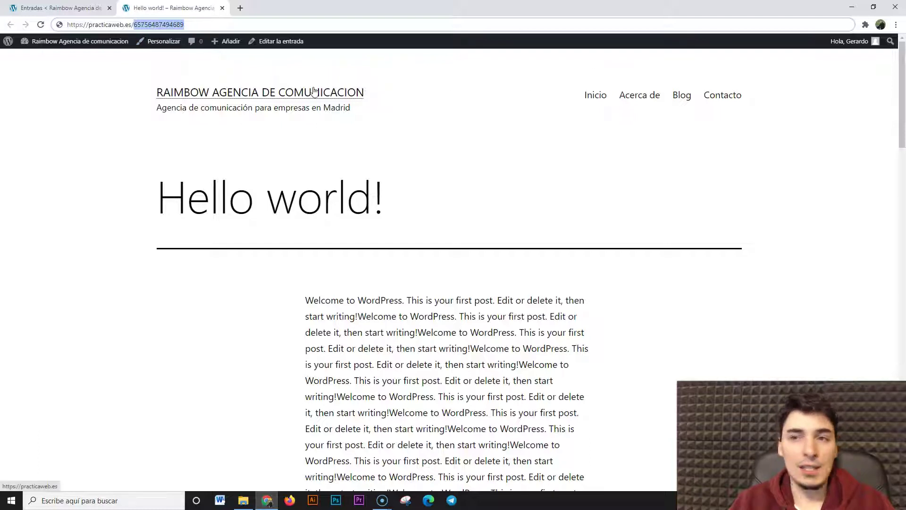
left_click(223, 8)
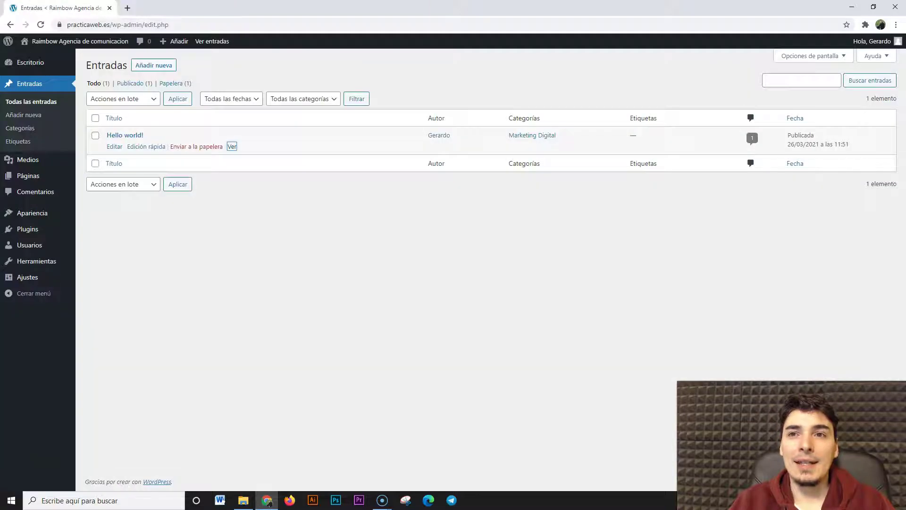
Open permalink settings as the first tab and save the Simple structure
mouse_move(35, 279)
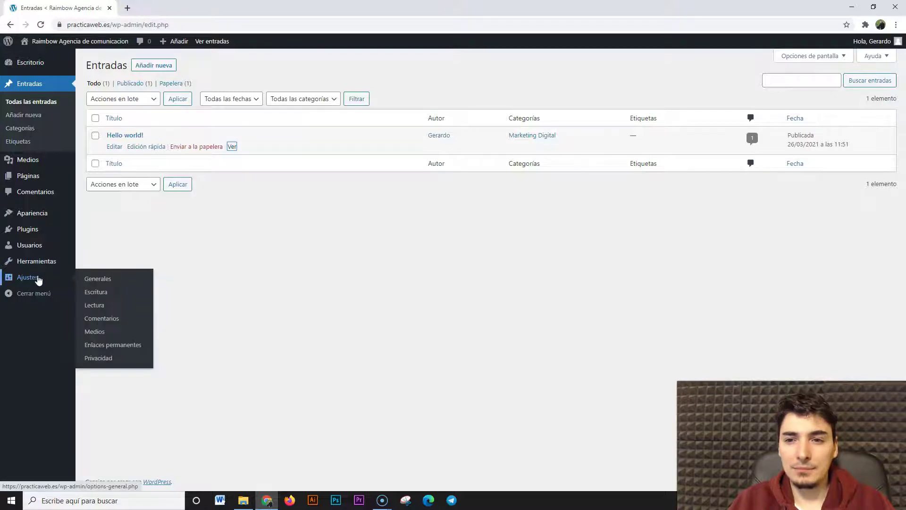
middle_click(109, 350)
left_click_drag(177, 8, 75, 11)
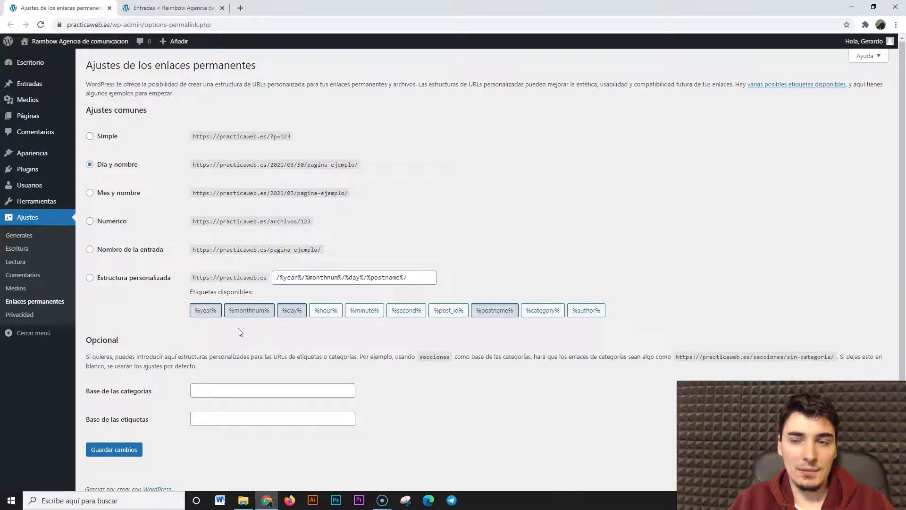
left_click(91, 137)
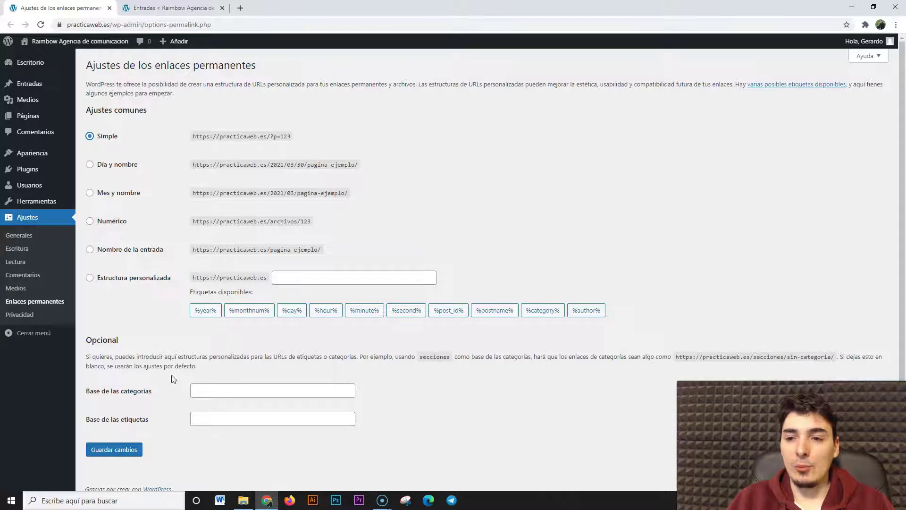
left_click(132, 449)
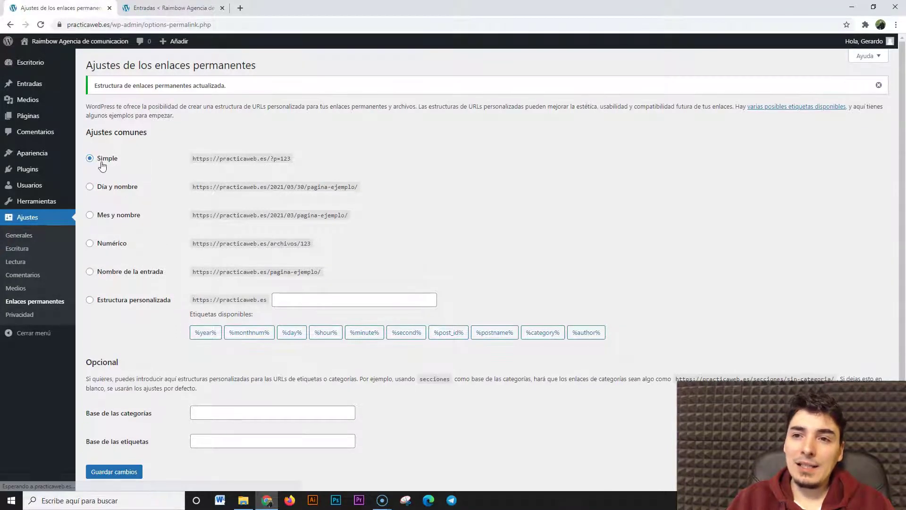
Highlight the ?p=123 query string in the Simple example address
left_click_drag(270, 159, 291, 159)
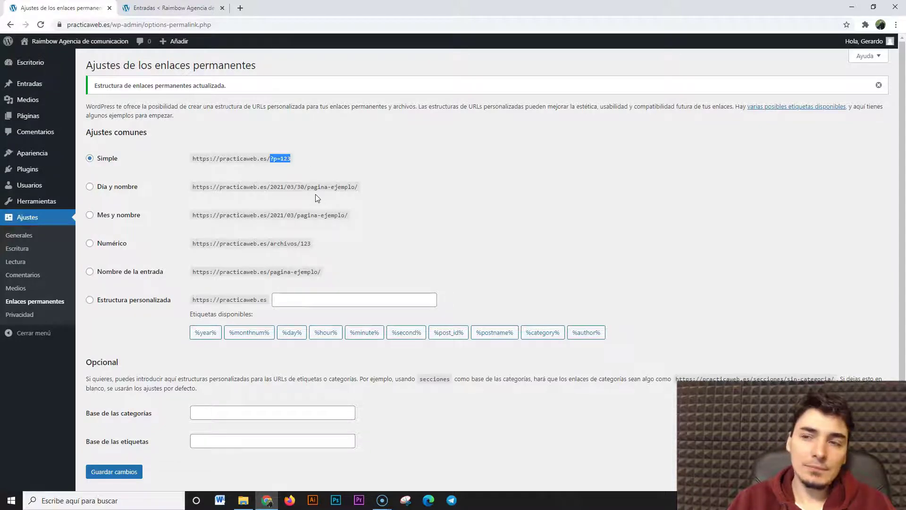
left_click(274, 172)
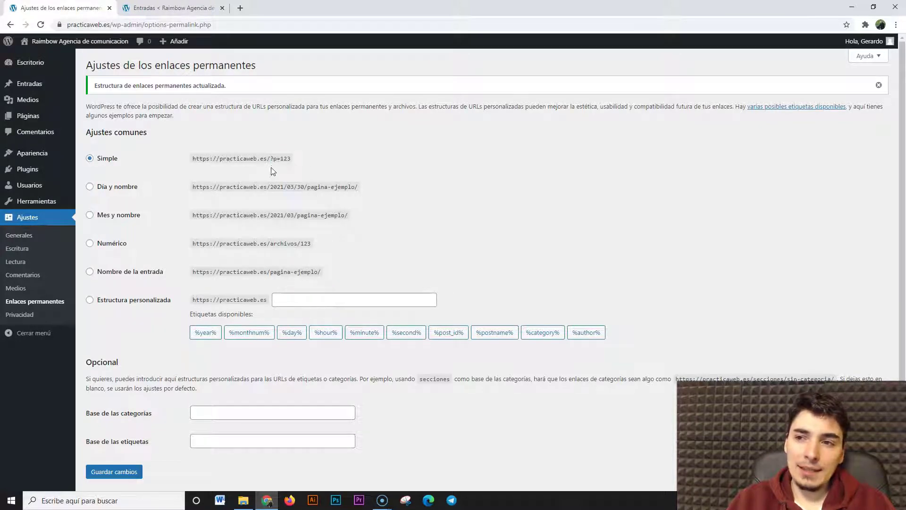
mouse_move(271, 162)
left_mouse_down()
mouse_move(289, 163)
mouse_move(278, 167)
left_mouse_up()
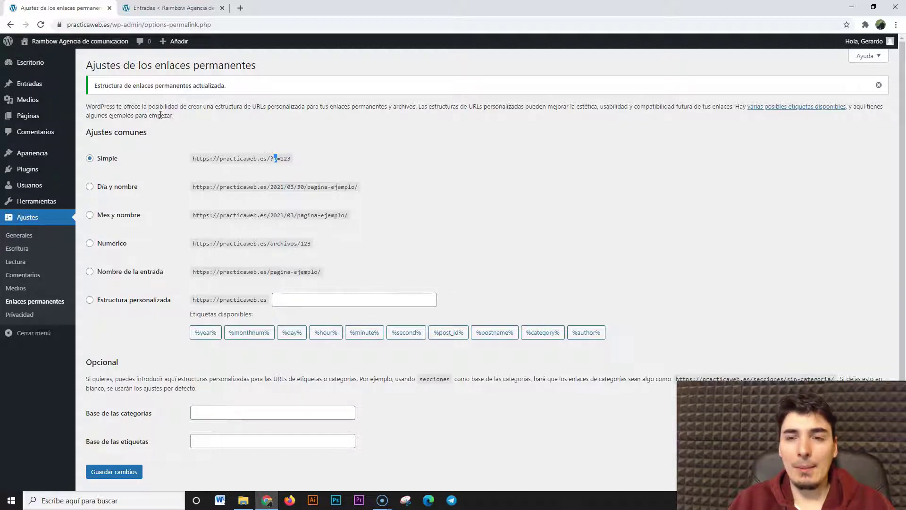
mouse_move(15, 84)
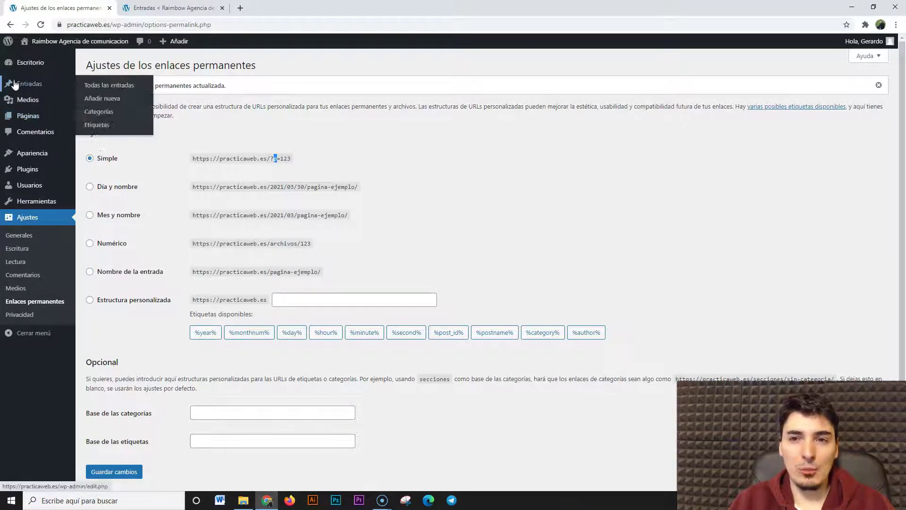
left_click(285, 165)
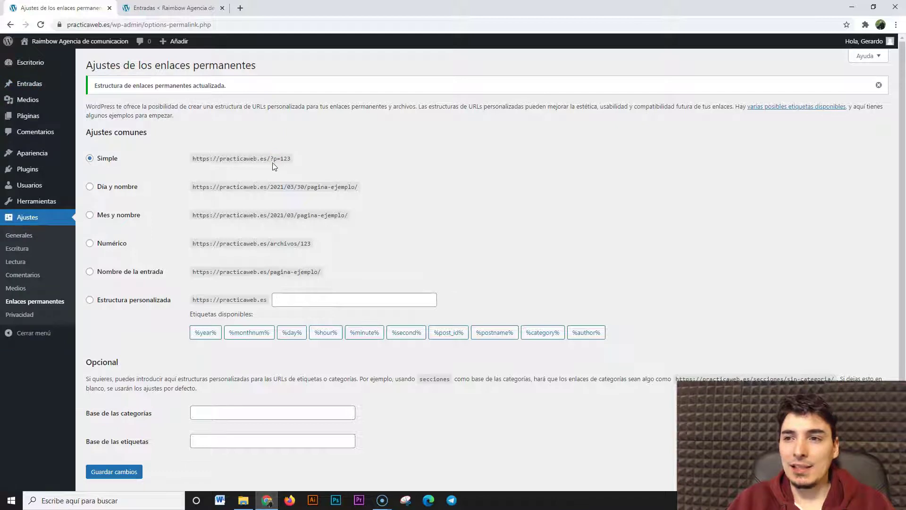
left_click_drag(280, 159, 284, 159)
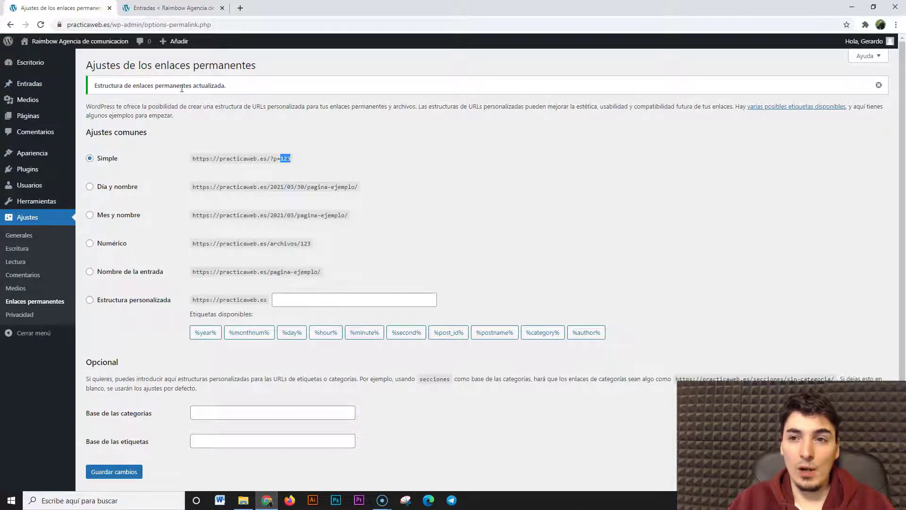
left_click(156, 8)
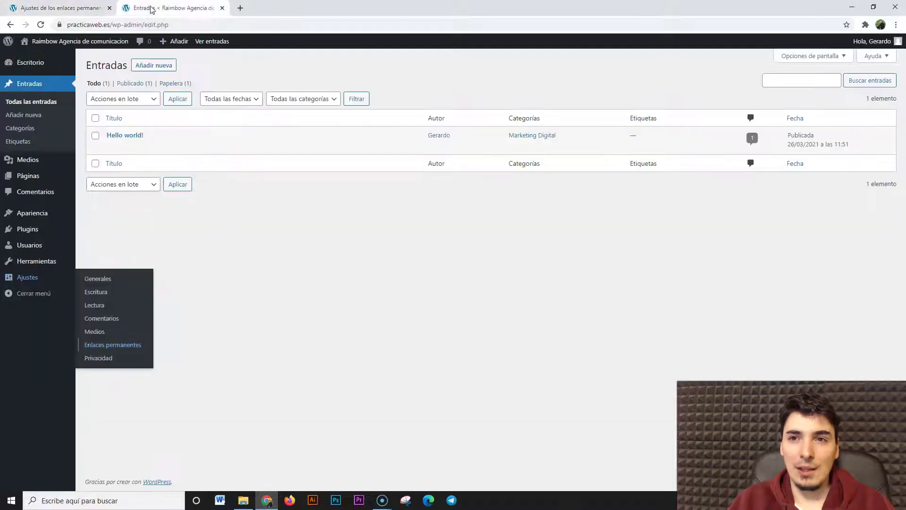
left_click(41, 25)
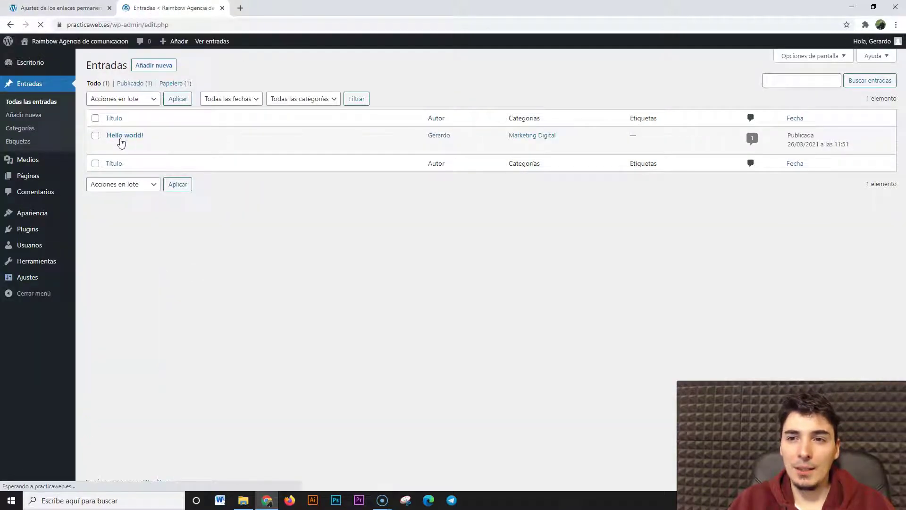
left_click(232, 147)
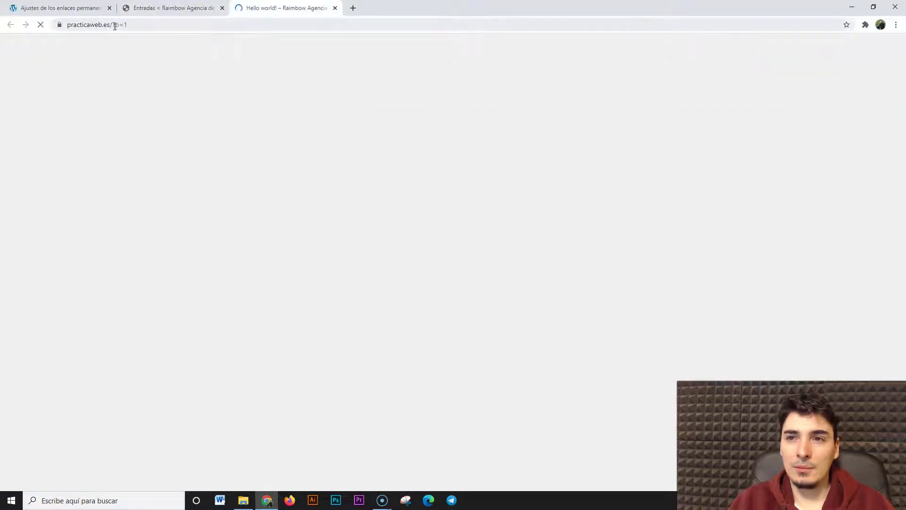
left_click(114, 26)
left_click(155, 25)
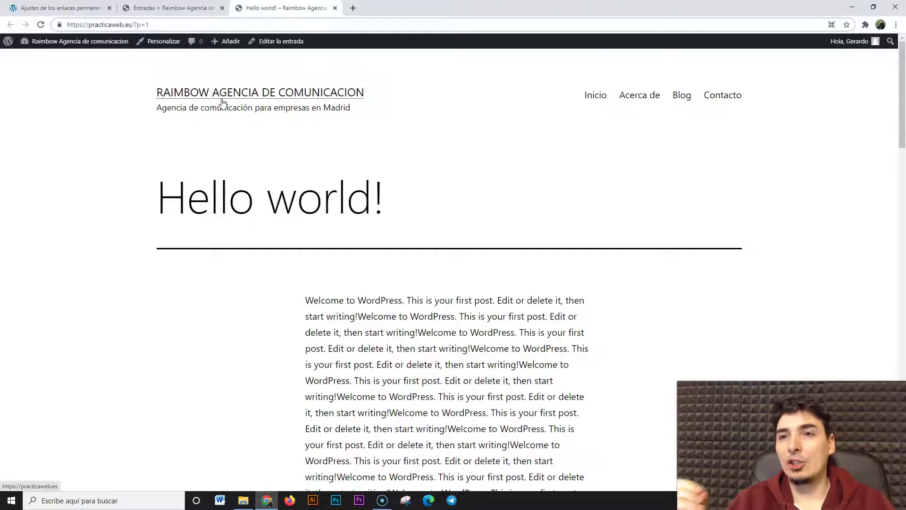
left_click(61, 8)
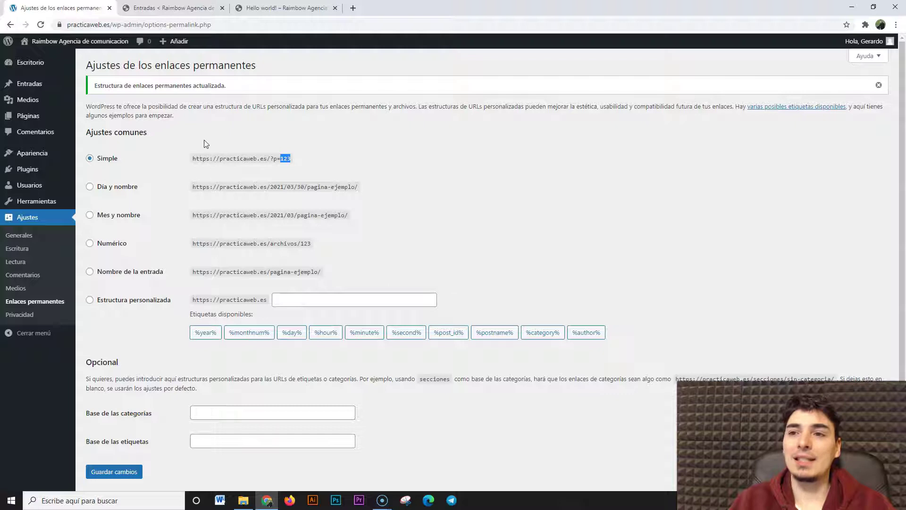
Select the Día y nombre structure and compare its example with the post's ?p=1 address
left_click(90, 188)
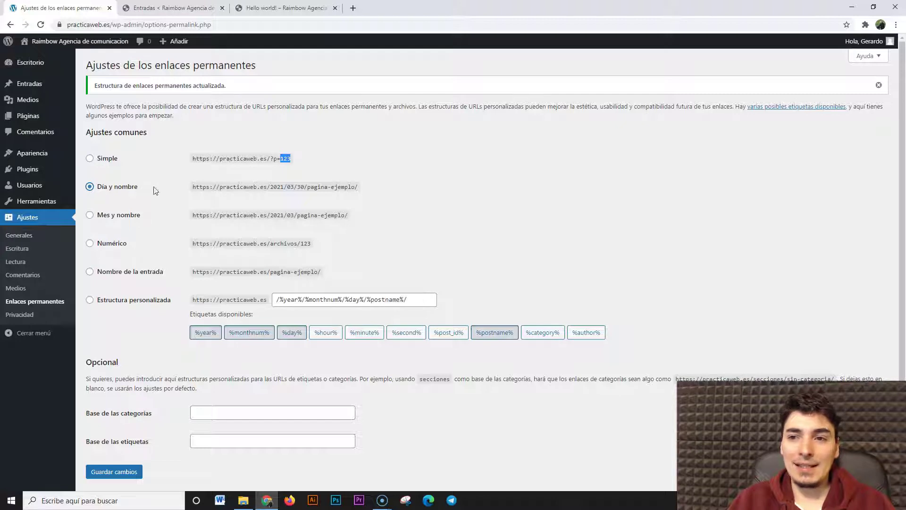
left_click_drag(267, 189, 292, 191)
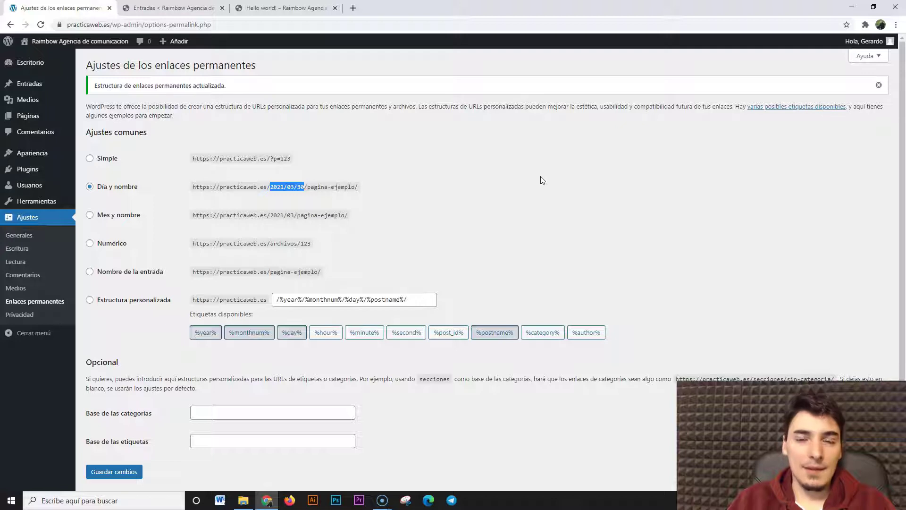
left_click(198, 9)
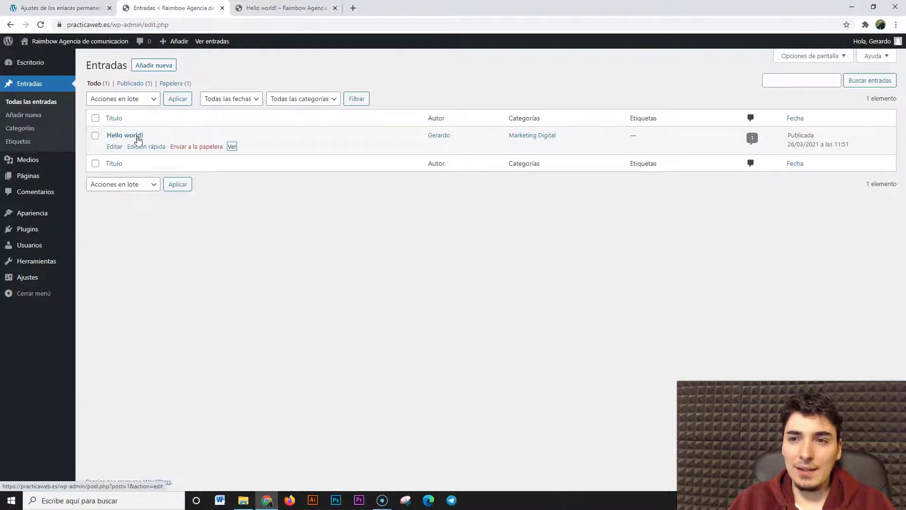
left_click(61, 8)
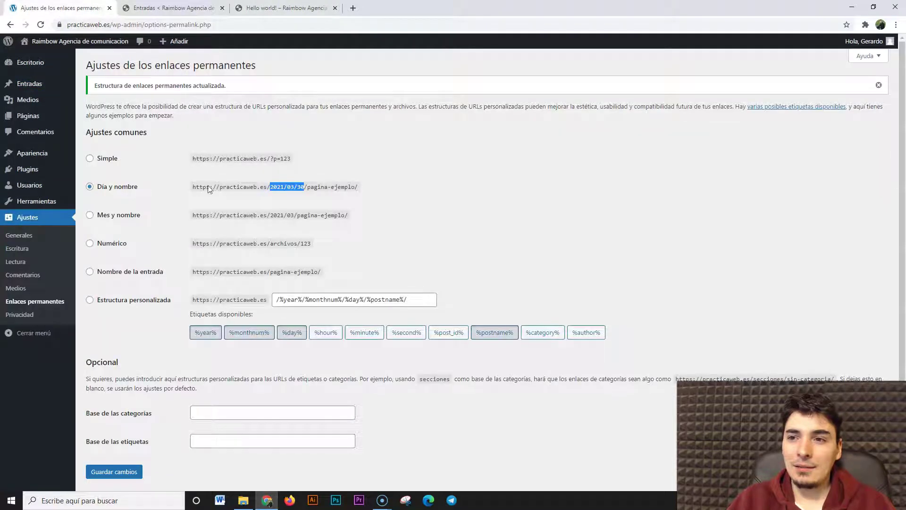
left_click_drag(271, 272, 319, 271)
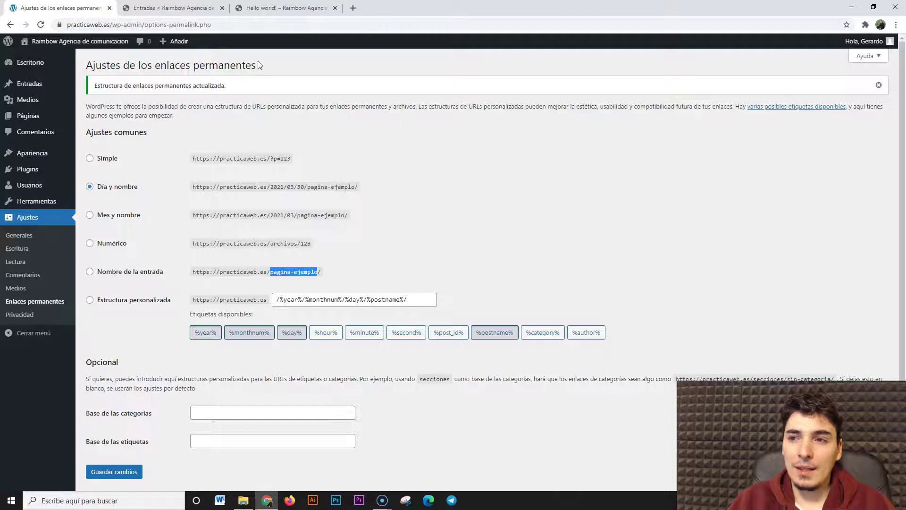
left_click(258, 9)
left_click_drag(136, 25, 149, 25)
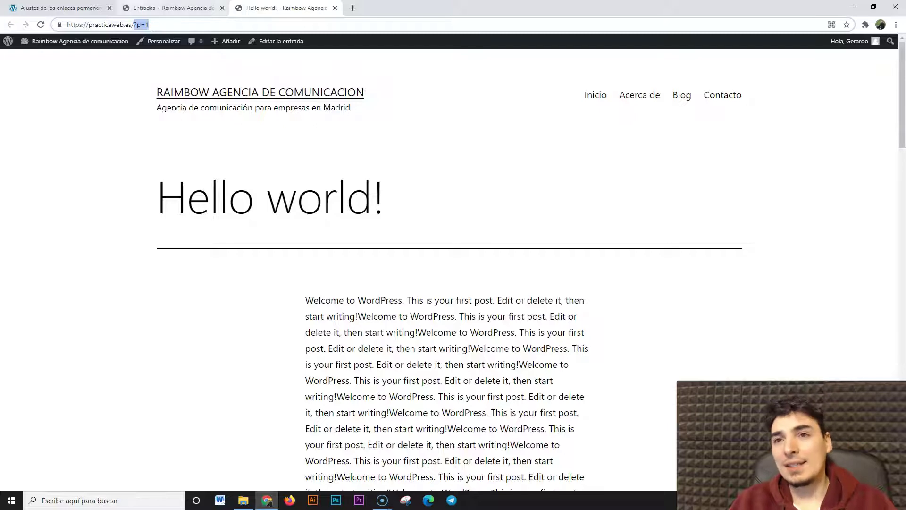
left_click(61, 8)
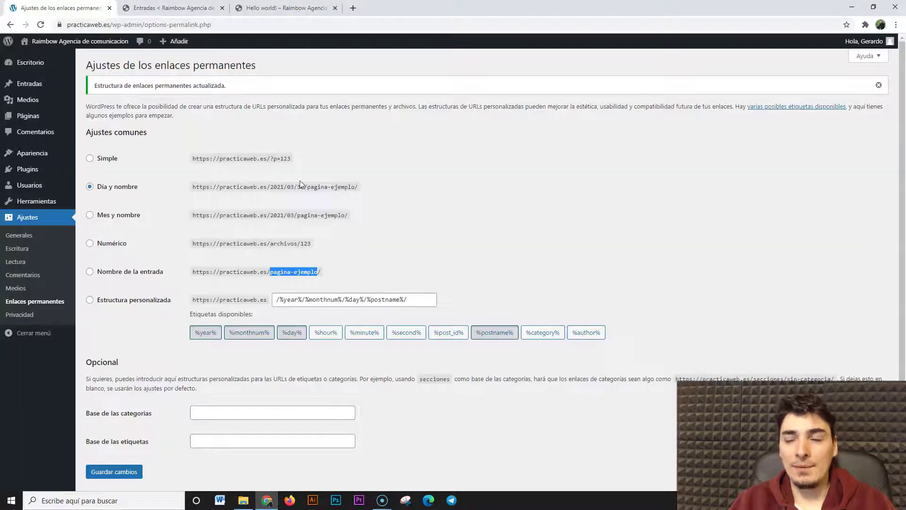
Highlight the date 2021/03/30 and pagina-ejemplo in the Día y nombre example
left_click_drag(305, 187, 273, 198)
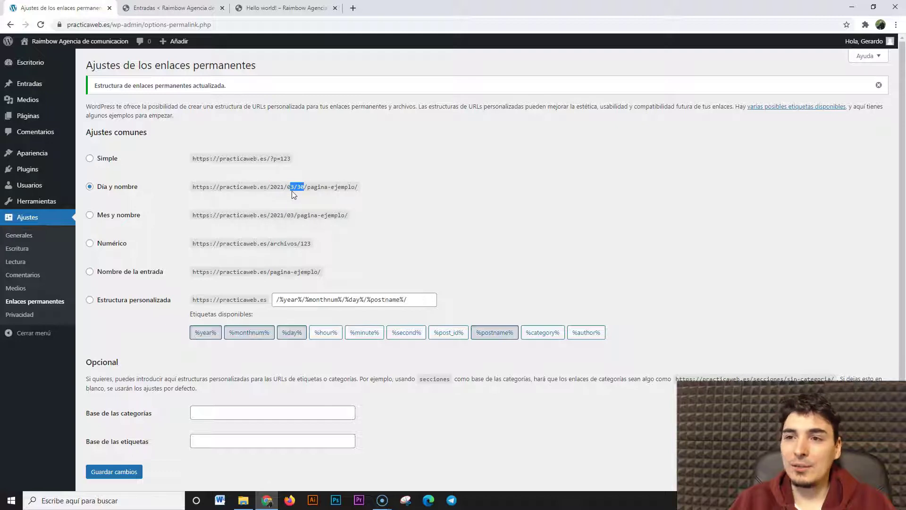
left_click(264, 198)
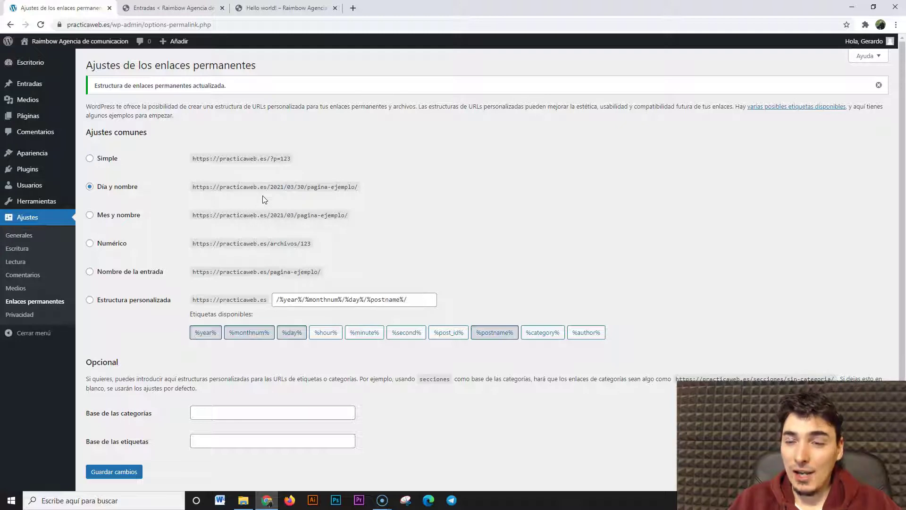
left_click_drag(304, 187, 272, 198)
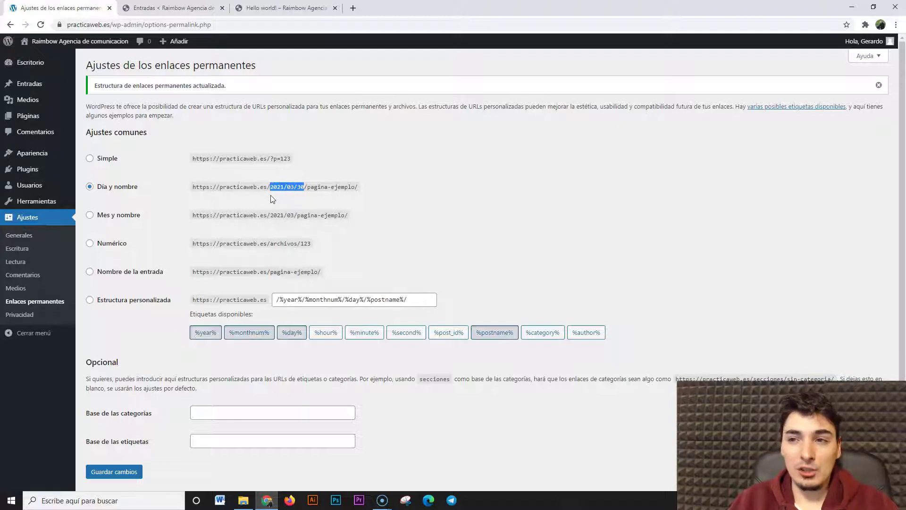
left_click(272, 198)
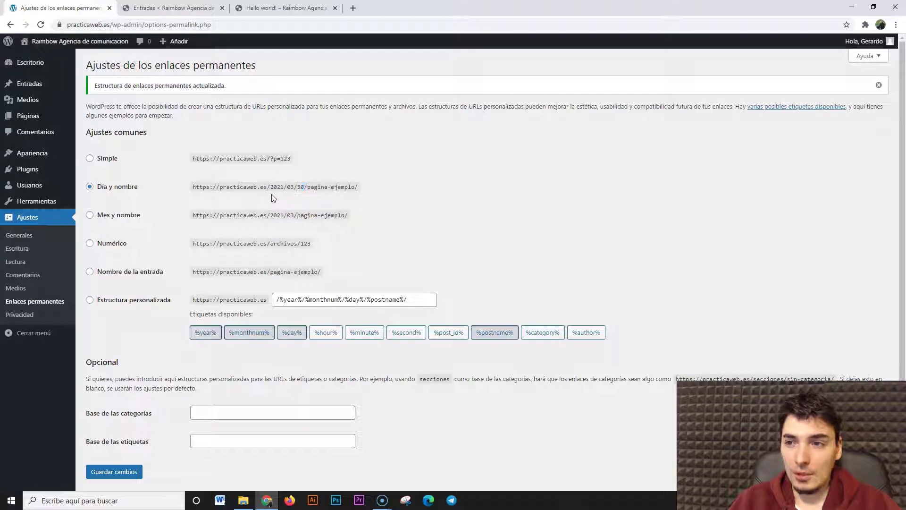
left_click_drag(307, 189, 322, 185)
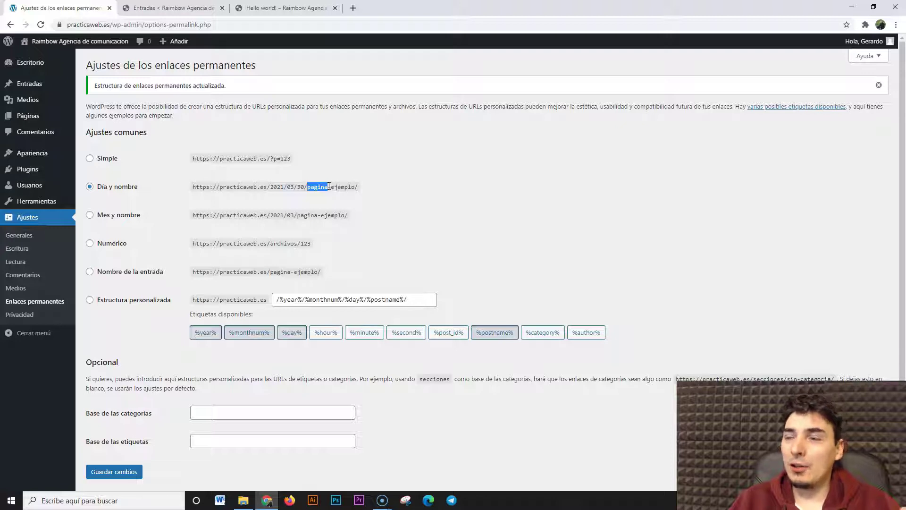
left_click_drag(329, 186, 417, 181)
left_click(428, 186)
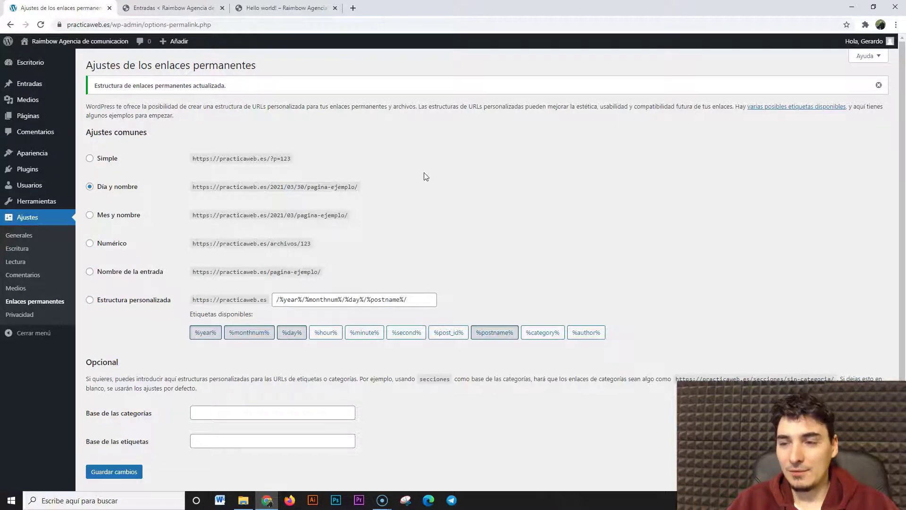
Highlight pagina-ejemplo, the date, and the Mes y nombre year and month
left_click_drag(307, 187, 407, 192)
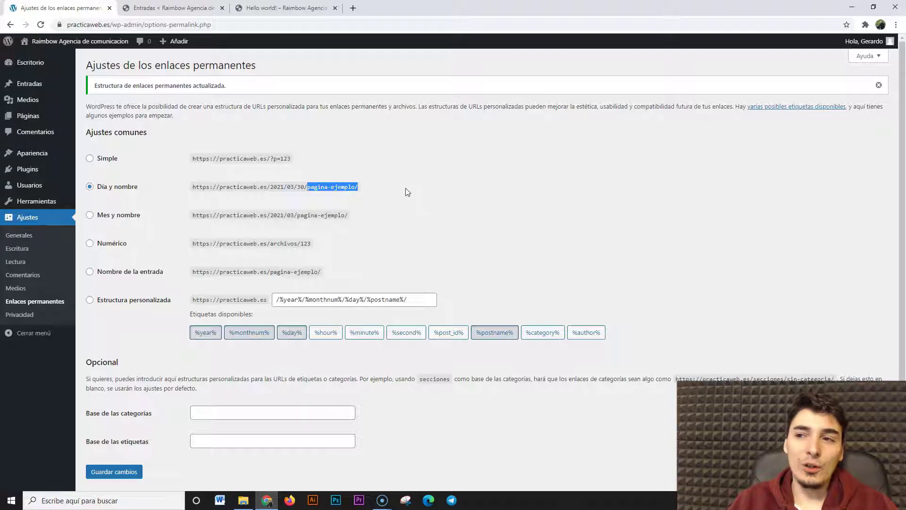
left_click(407, 190)
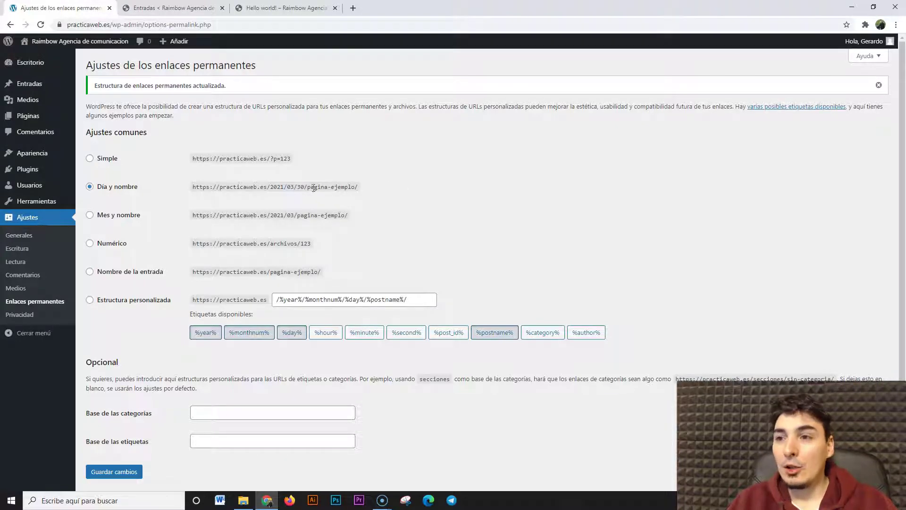
left_click_drag(308, 190, 274, 189)
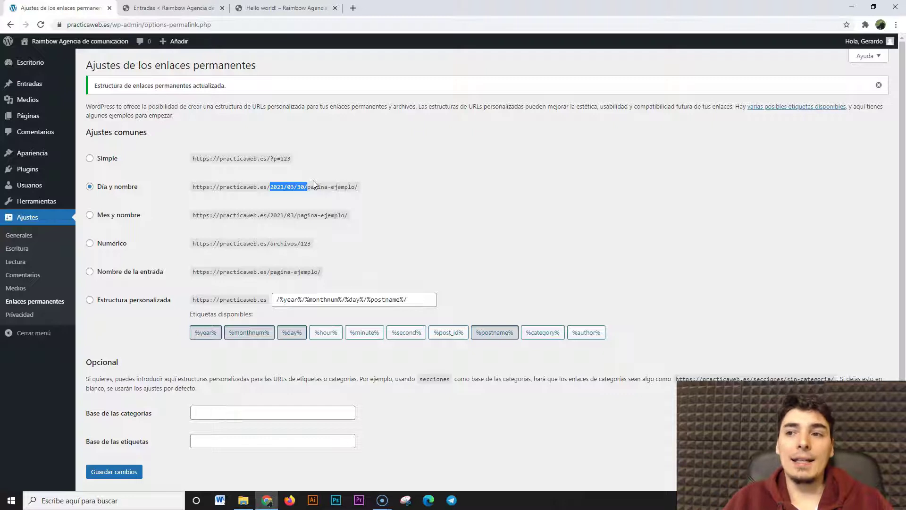
left_click(315, 178)
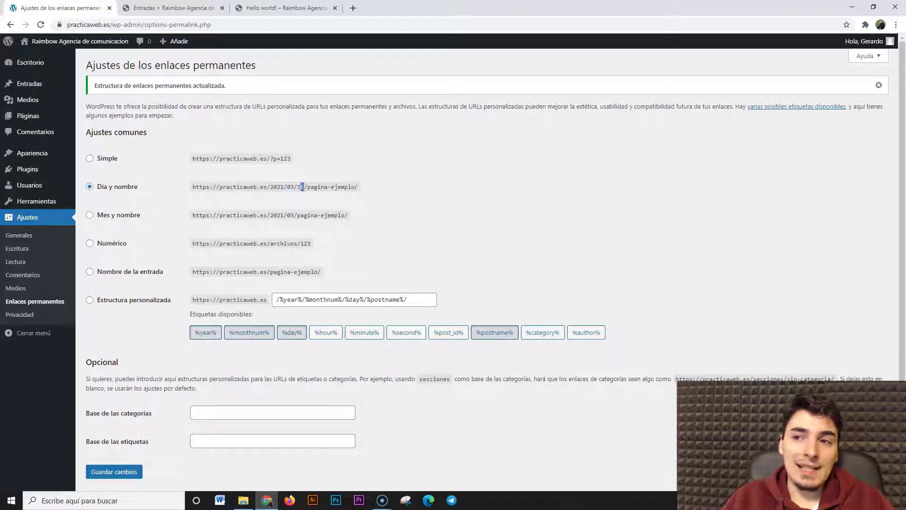
mouse_move(298, 188)
left_mouse_down()
mouse_move(271, 190)
mouse_move(301, 194)
mouse_move(293, 192)
left_mouse_up()
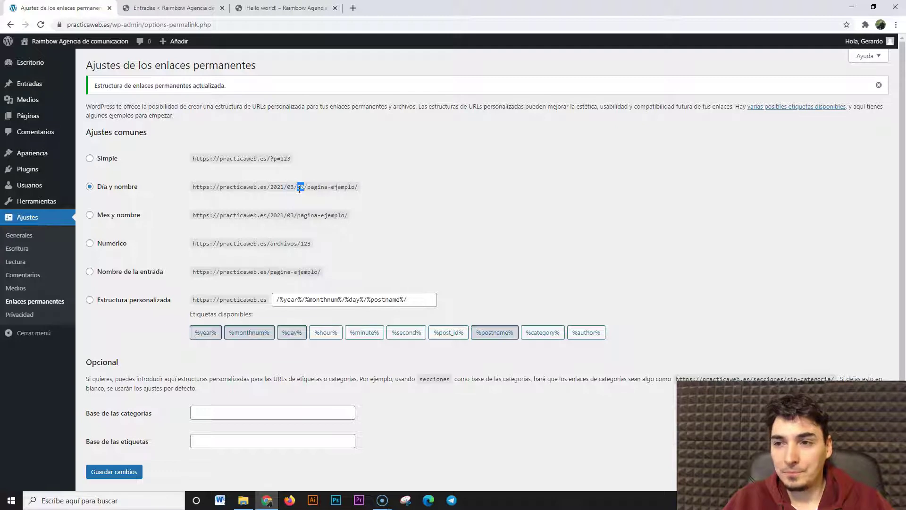
left_click_drag(294, 215, 306, 189)
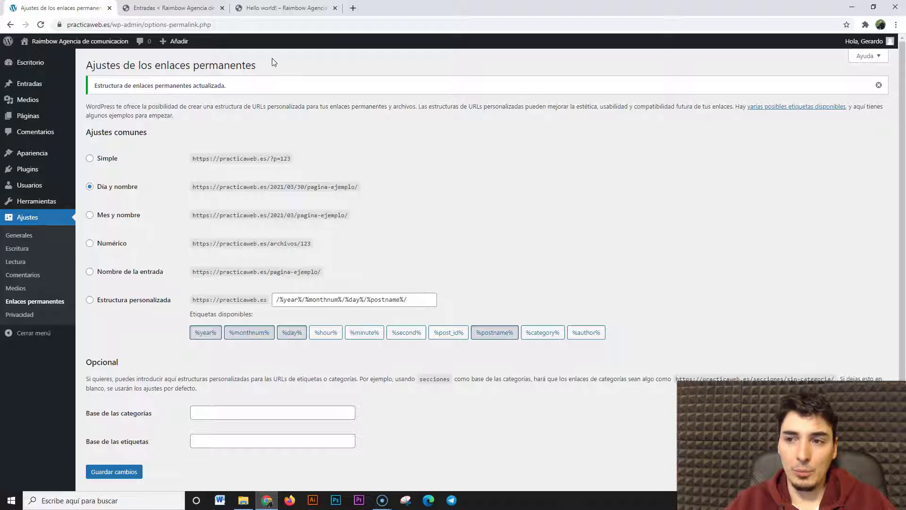
left_click_drag(272, 184, 302, 196)
left_click(301, 203)
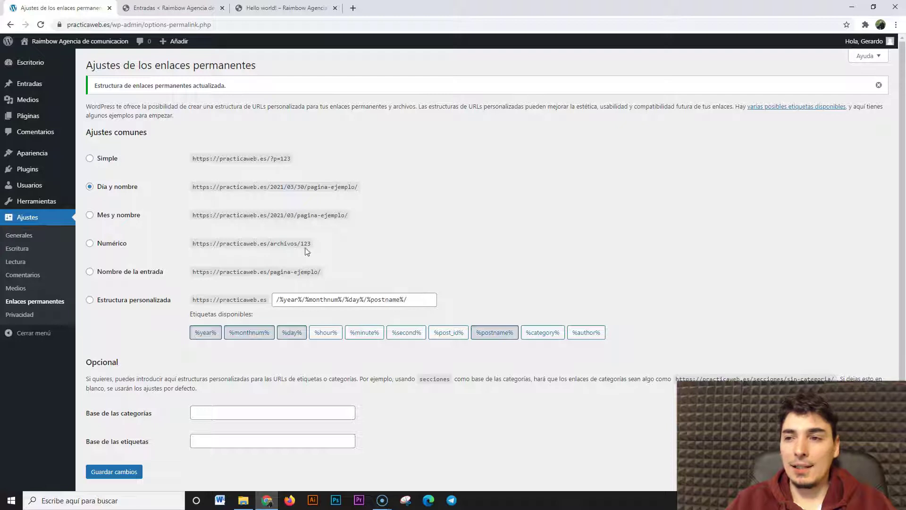
left_click_drag(306, 244, 312, 244)
left_click_drag(271, 159, 332, 160)
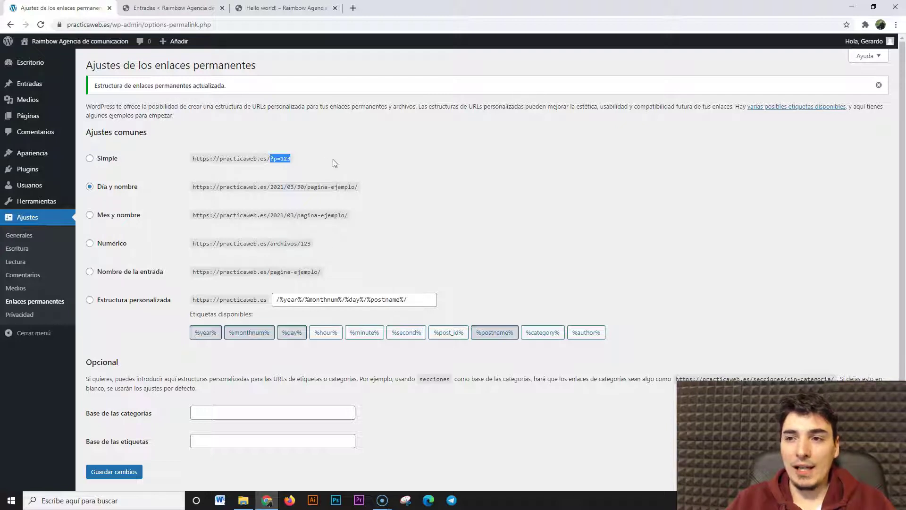
left_click_drag(270, 245, 311, 245)
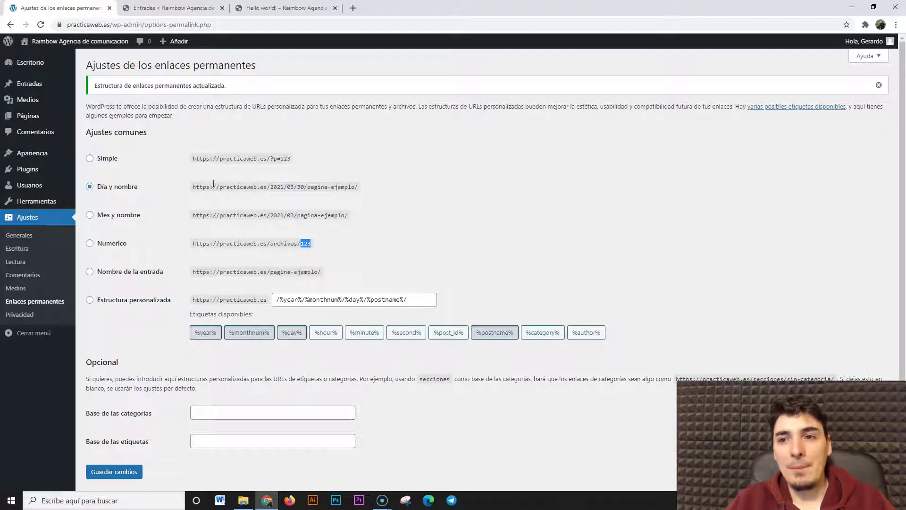
left_click(418, 227)
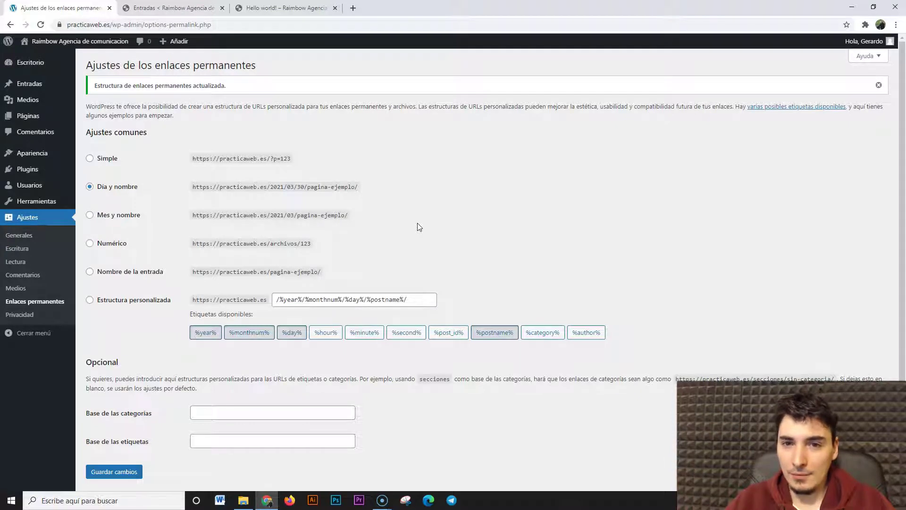
left_click(91, 273)
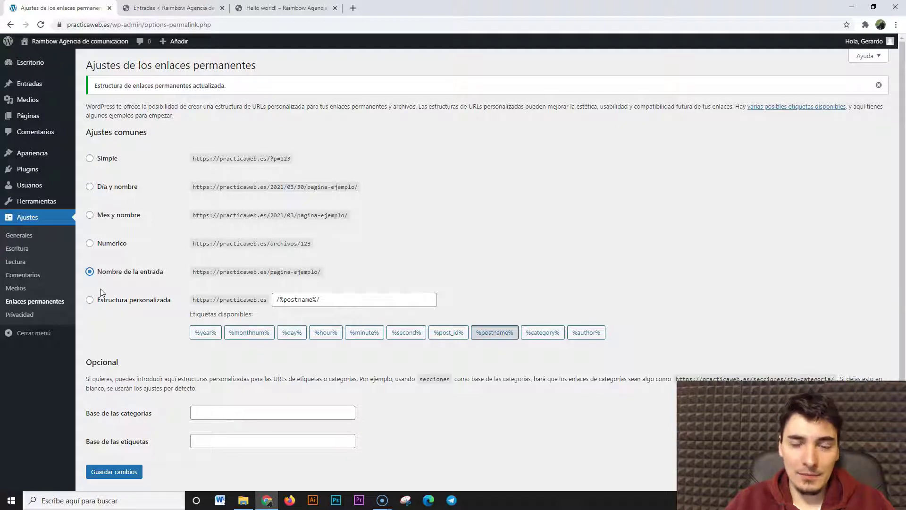
Save the permalink settings, close the old post page and reload the posts list
left_click(115, 474)
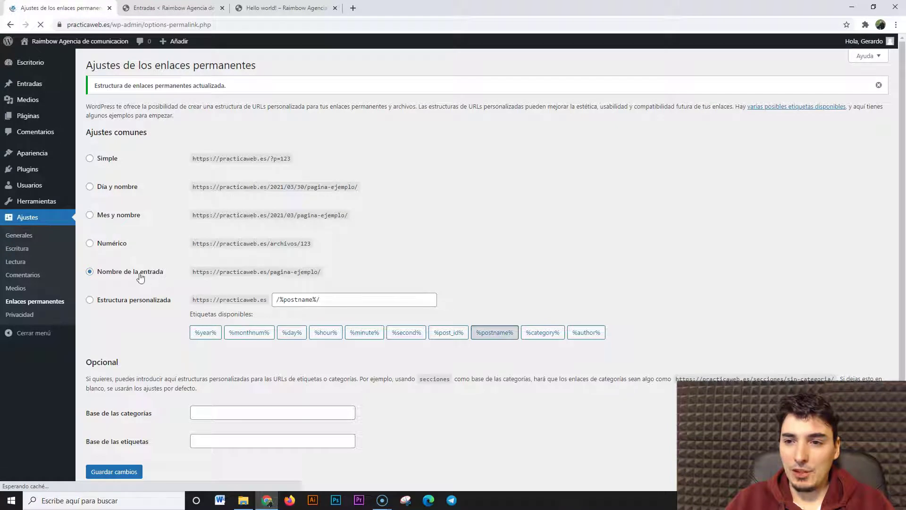
left_click(171, 9)
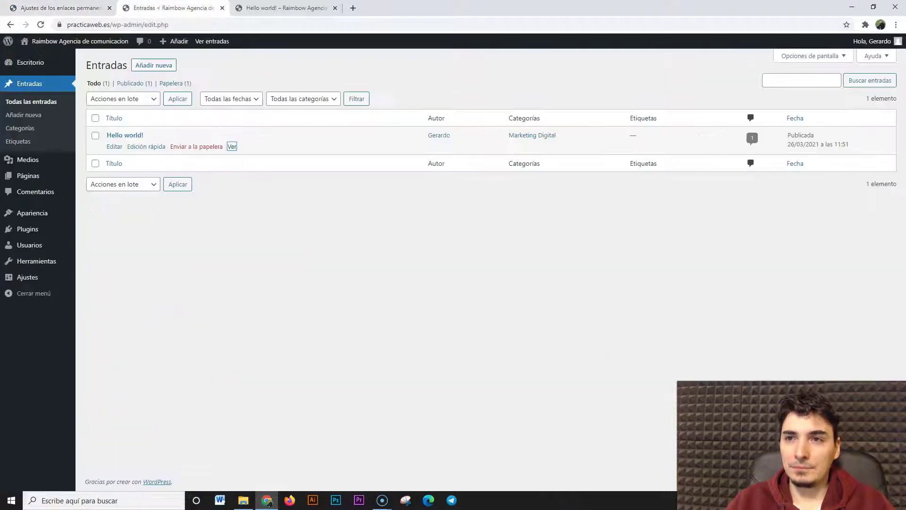
left_click(335, 8)
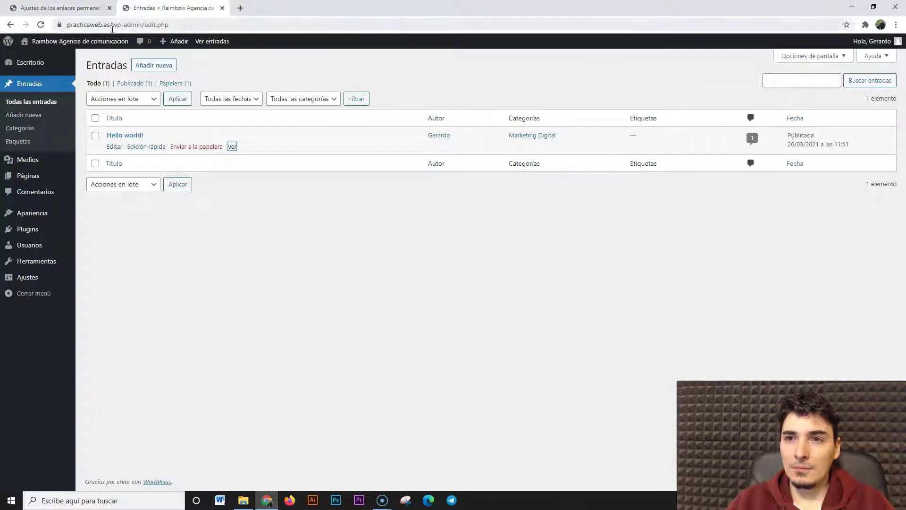
left_click(41, 25)
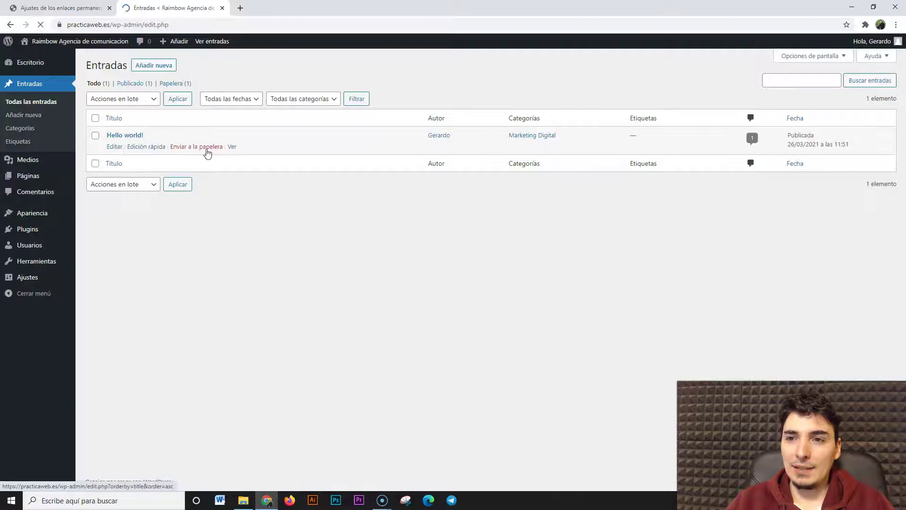
Open Hello world! in a new tab and inspect its practicaweb.es/hello-world/ address
middle_click(232, 147)
left_click(253, 8)
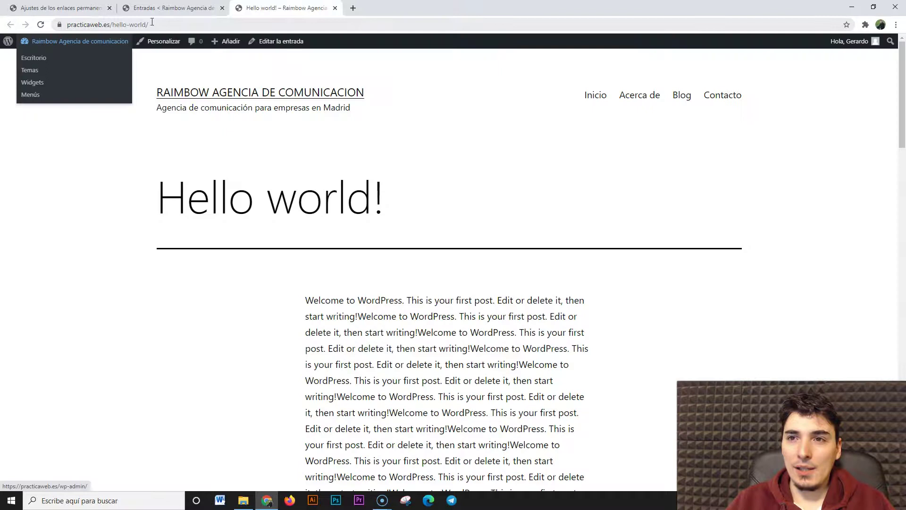
left_click(155, 24)
left_click(131, 23)
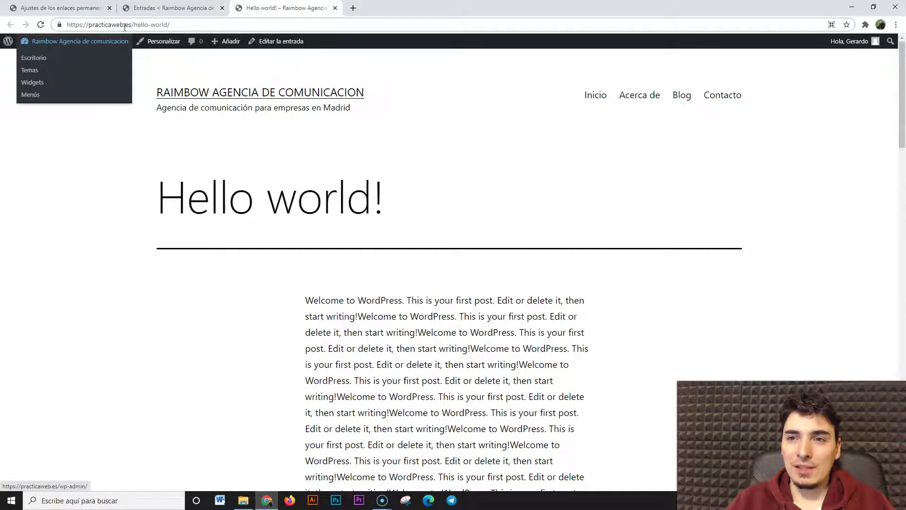
left_click(101, 179)
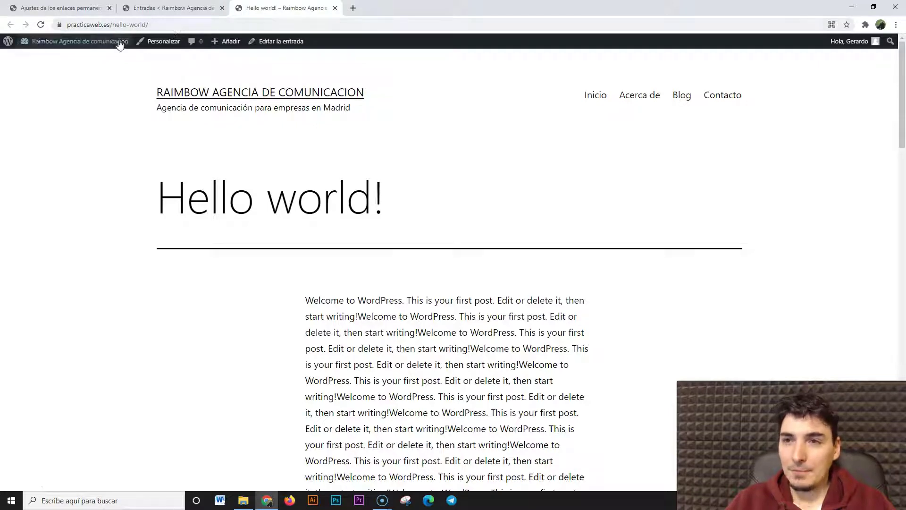
Highlight hello-world in the address, plus the post's title and opening text
left_click_drag(113, 25, 147, 26)
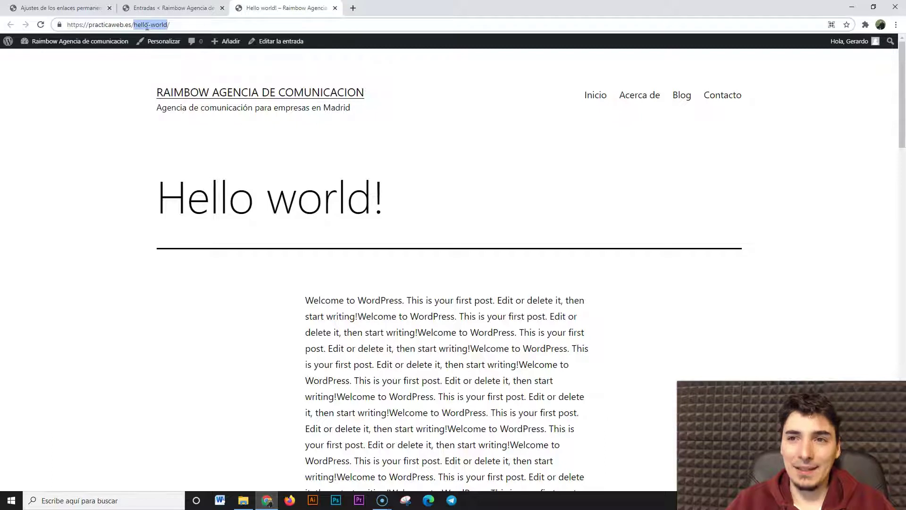
left_click_drag(141, 206, 391, 217)
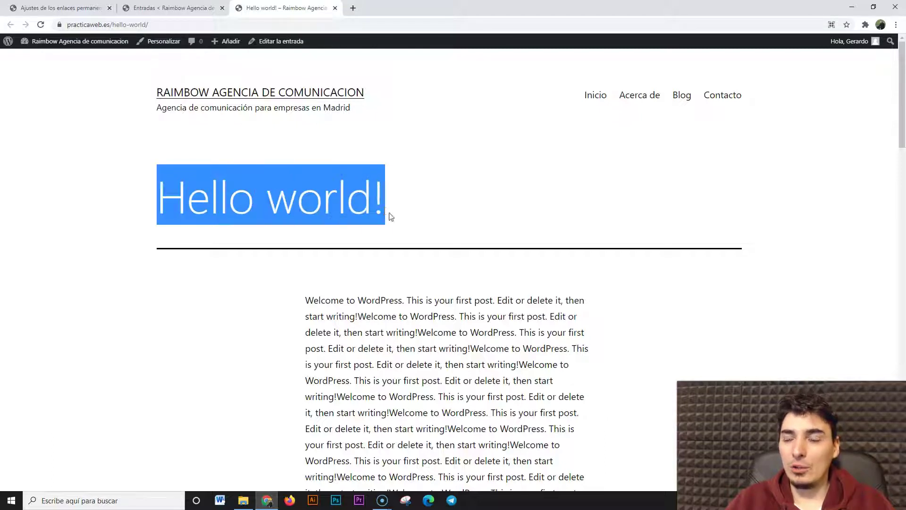
left_click_drag(302, 302, 411, 302)
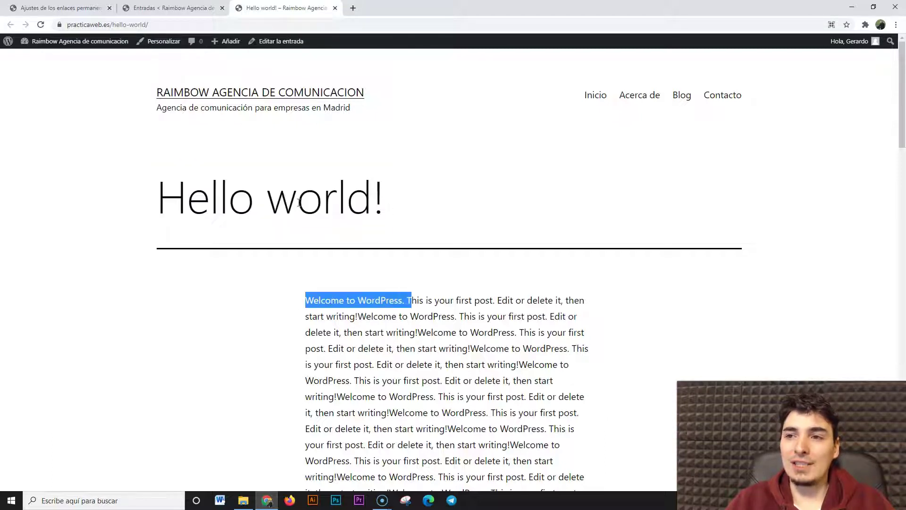
left_click(119, 247)
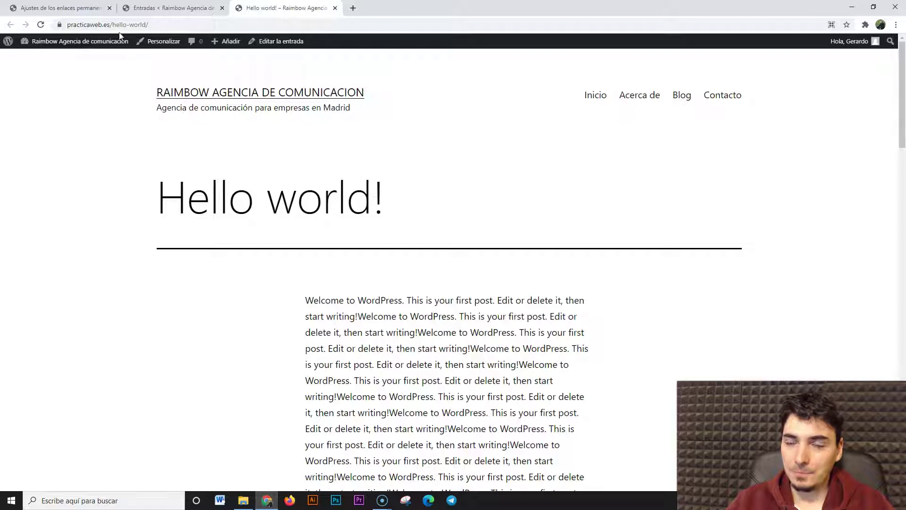
left_click(73, 12)
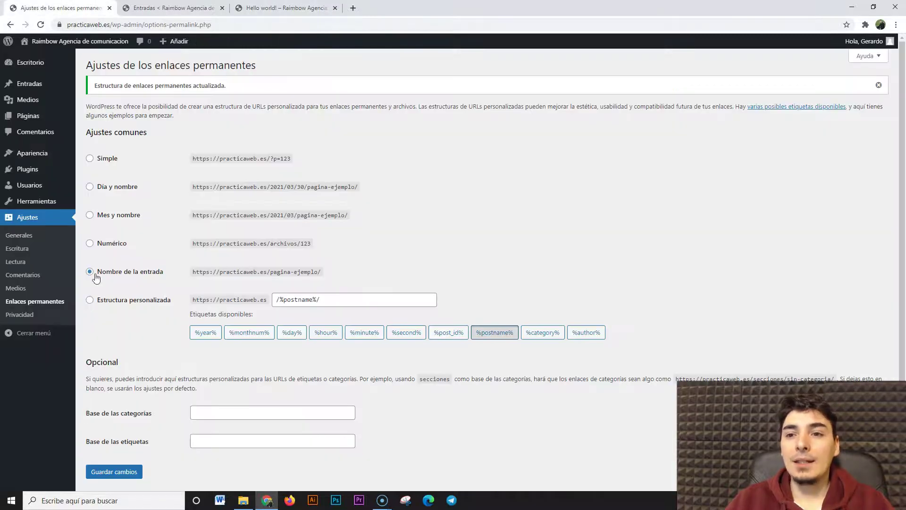
Choose Estructura personalizada, insert %category% to form /%category%/%postname%/, and save
left_click(89, 300)
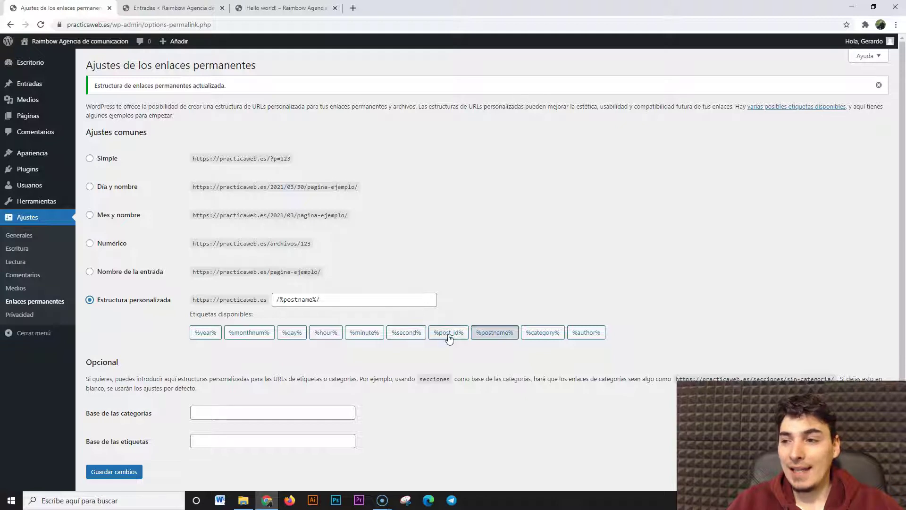
left_click_drag(291, 159, 282, 160)
left_click(504, 360)
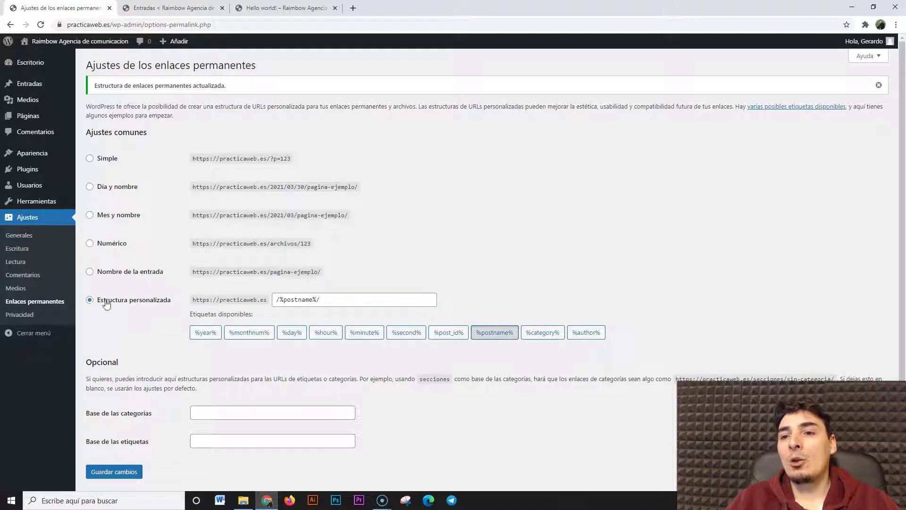
left_click(277, 298)
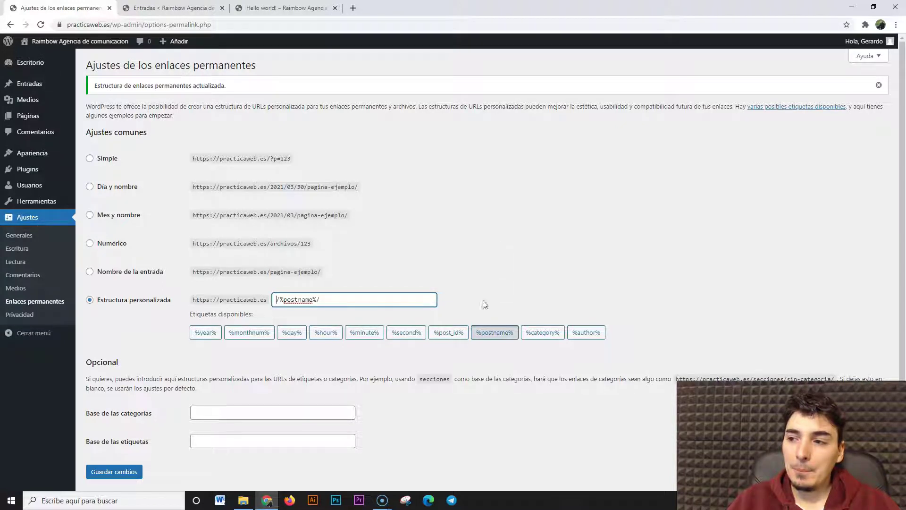
left_click(538, 334)
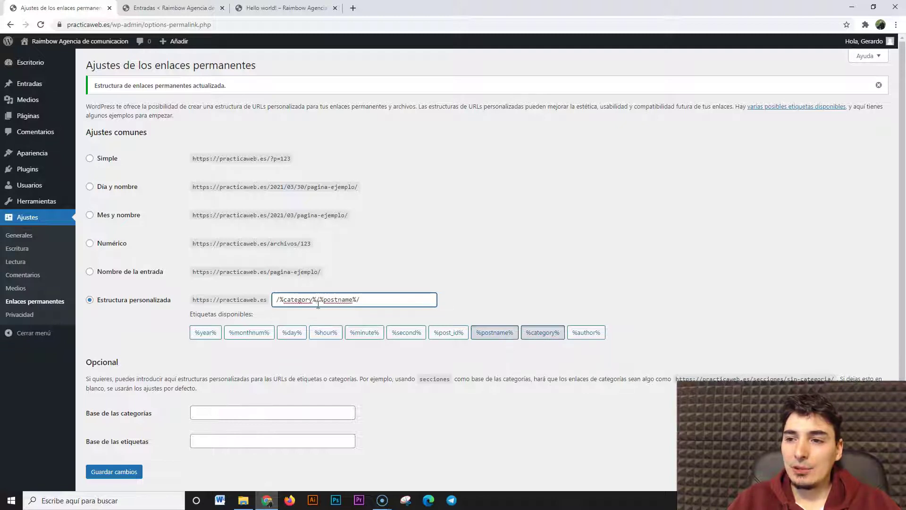
left_click(127, 471)
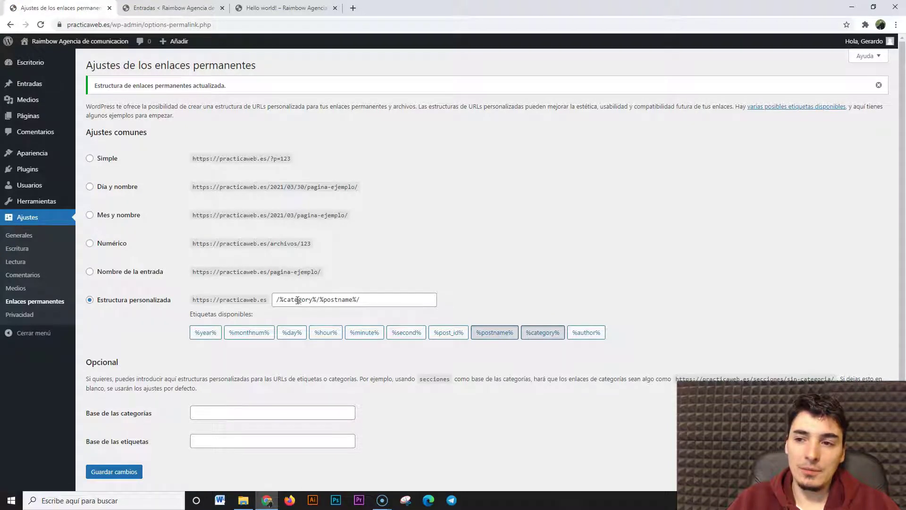
Close the old post tab, refresh the posts list and open Hello world! anew
left_click(334, 7)
left_click(163, 8)
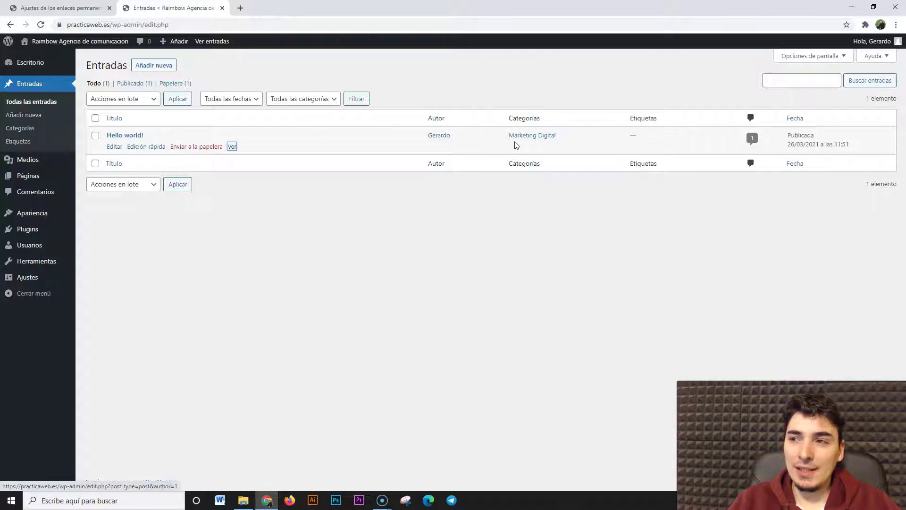
left_click(41, 25)
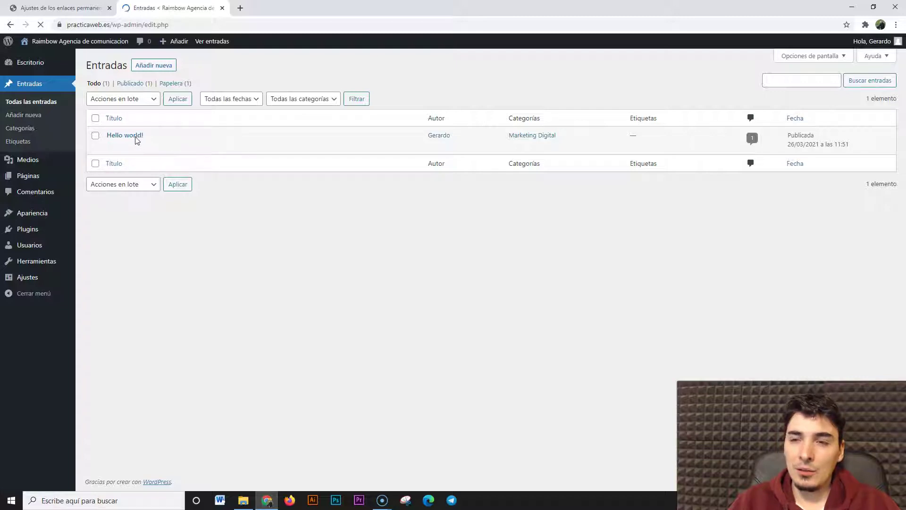
middle_click(232, 147)
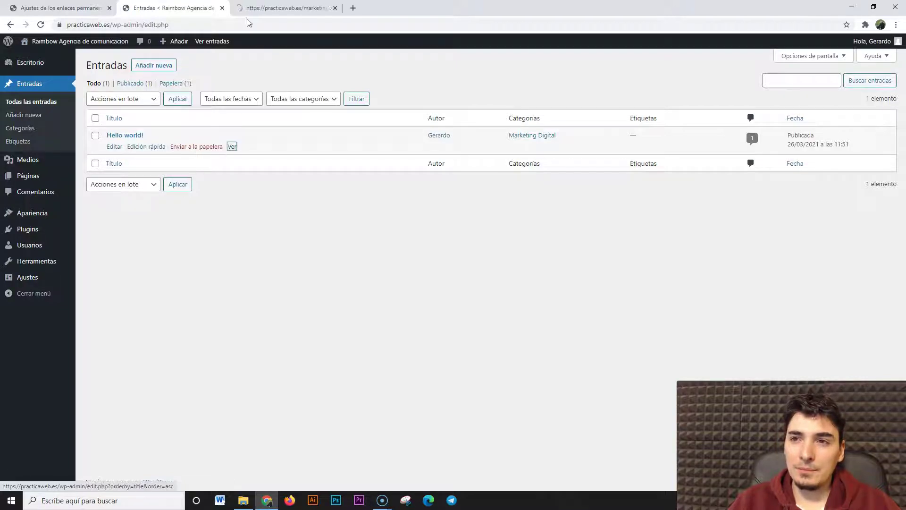
left_click(250, 6)
Highlight marketing-digital in the post's /marketing-digital/hello-world/ address
left_click_drag(112, 25, 162, 26)
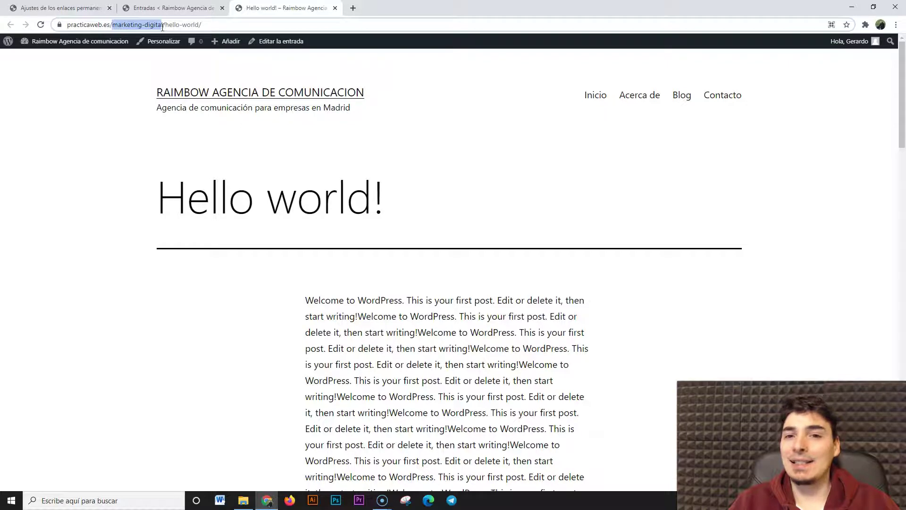
left_click_drag(162, 26, 163, 27)
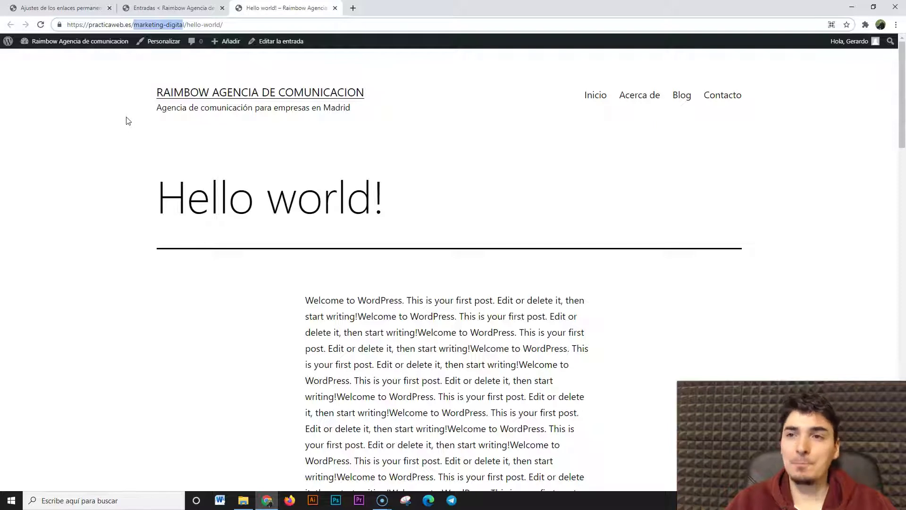
left_click(165, 25)
left_click_drag(184, 23, 236, 20)
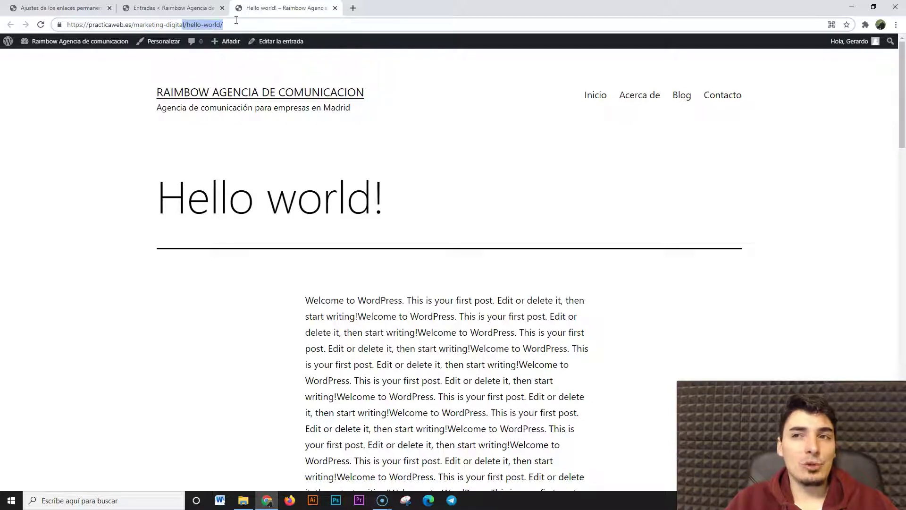
left_click(234, 25)
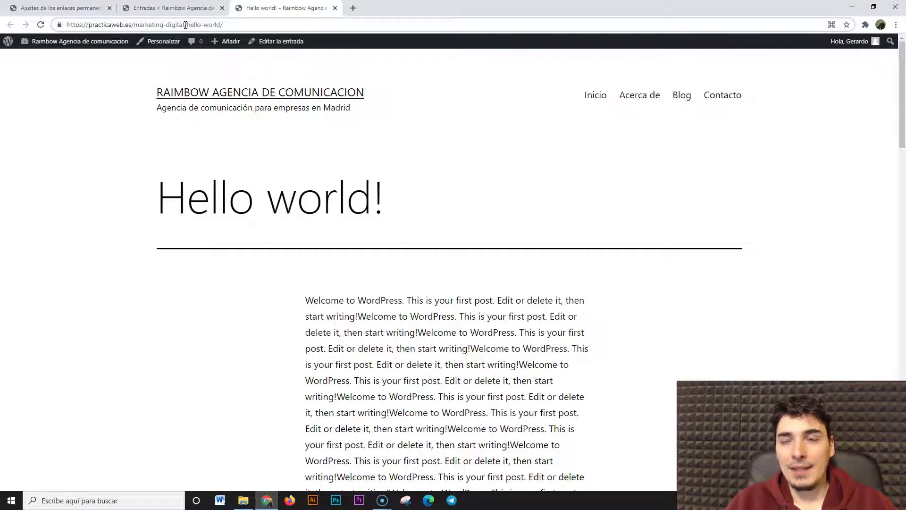
left_click_drag(189, 25, 137, 29)
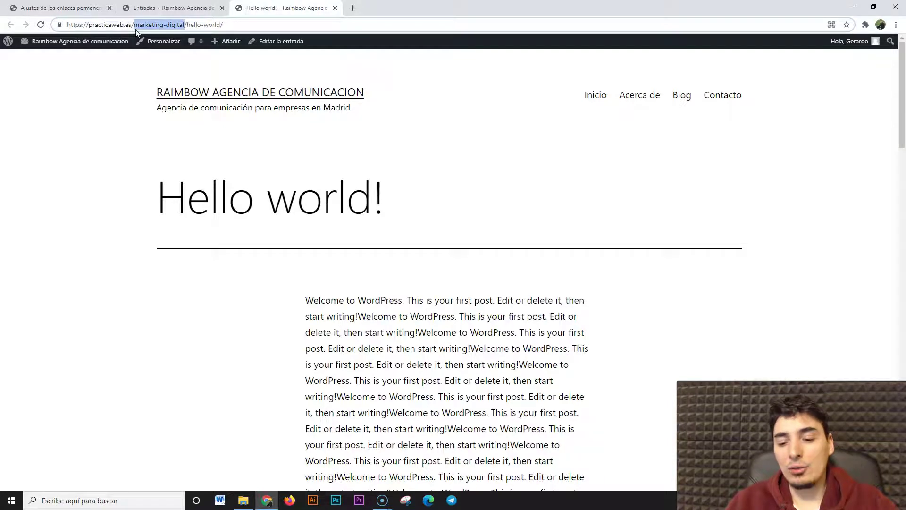
left_click(194, 24)
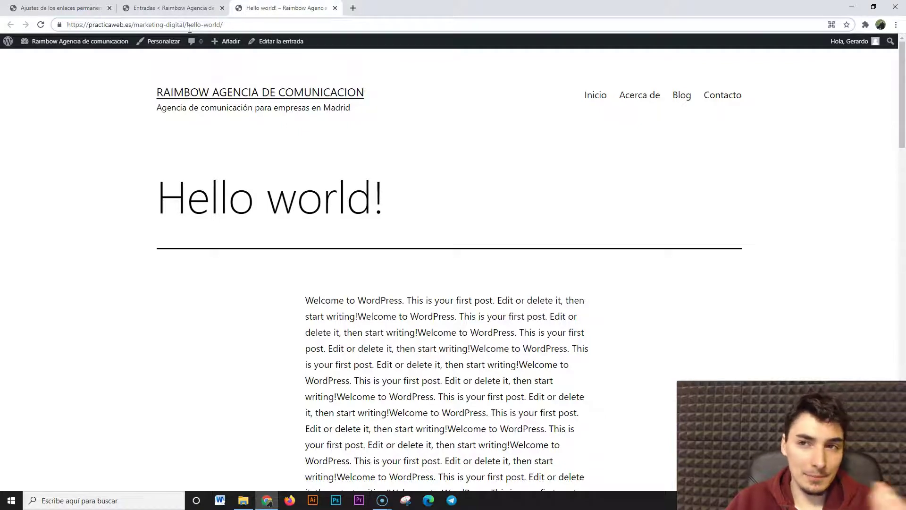
left_click_drag(134, 24, 185, 24)
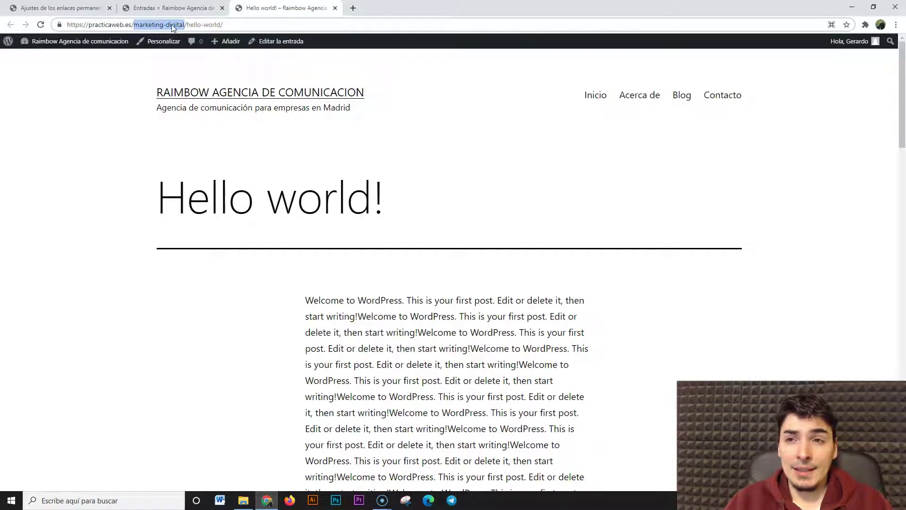
left_click(185, 25)
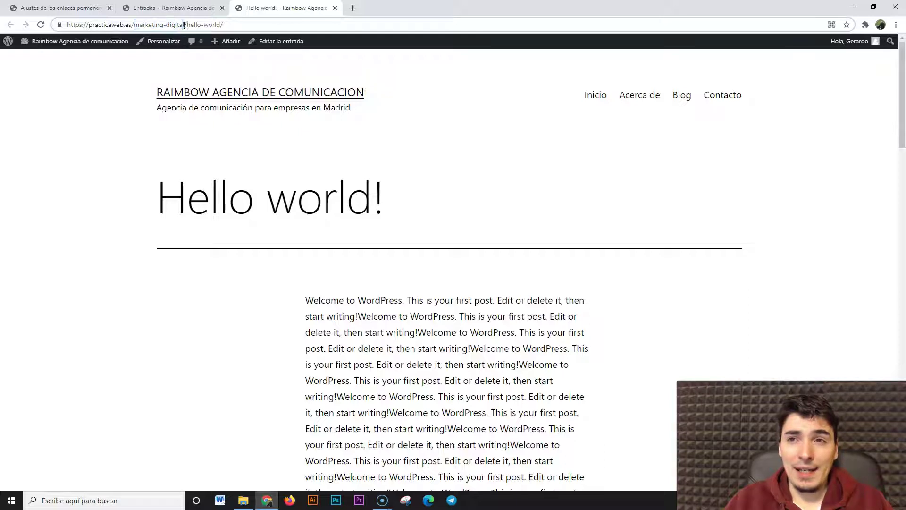
left_click_drag(186, 25, 134, 34)
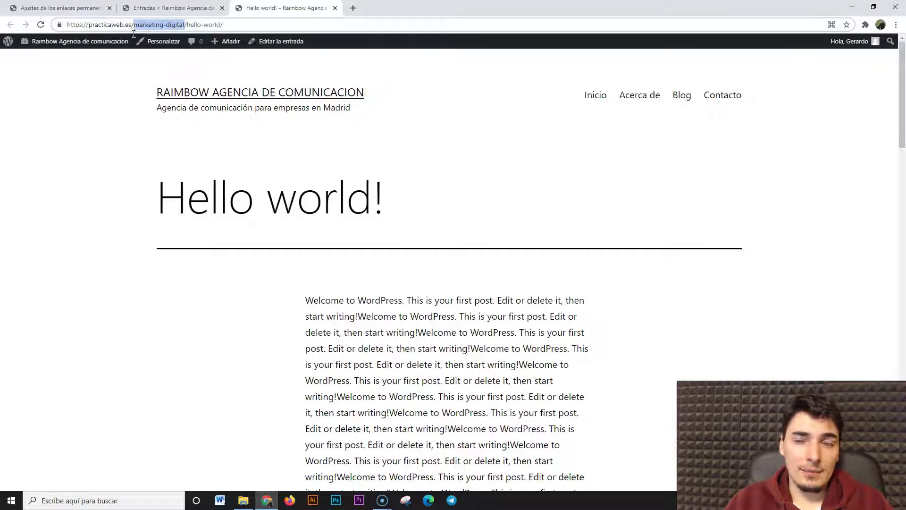
Switch between the permalink settings, posts list and Hello world! tabs
left_click(91, 5)
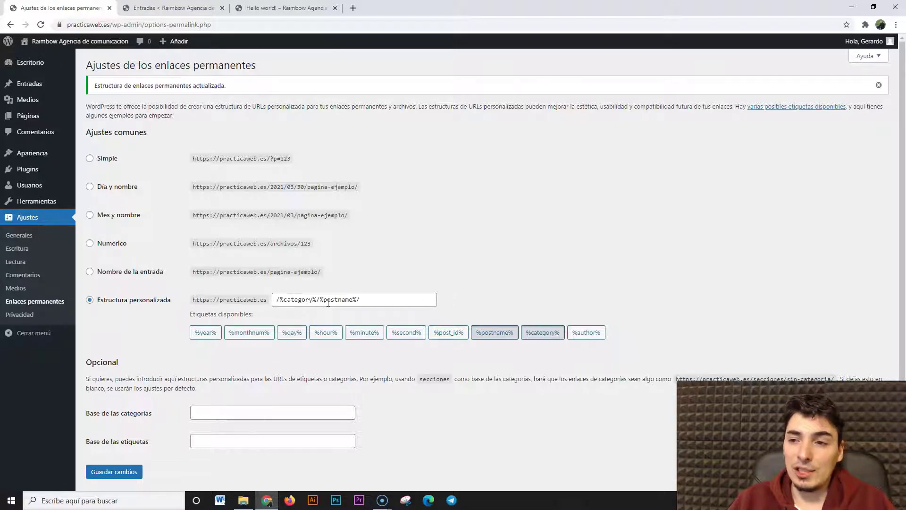
left_click(170, 6)
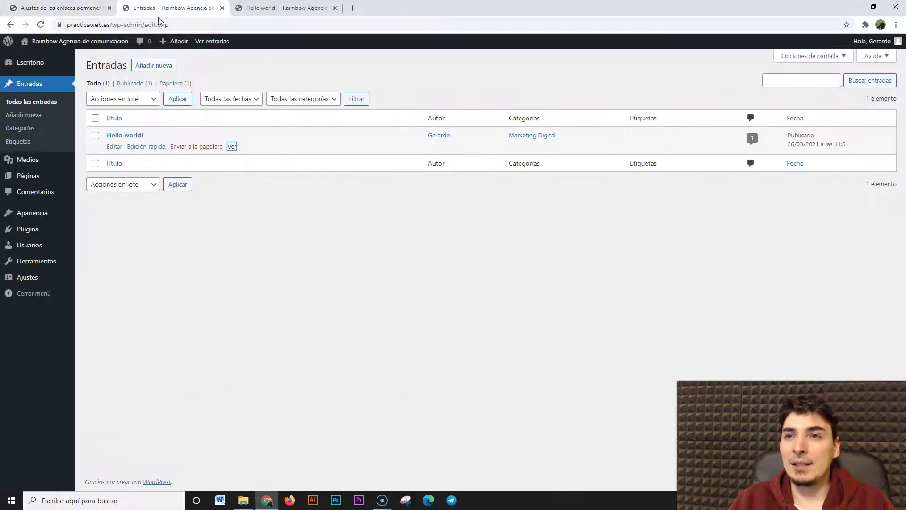
left_click(271, 8)
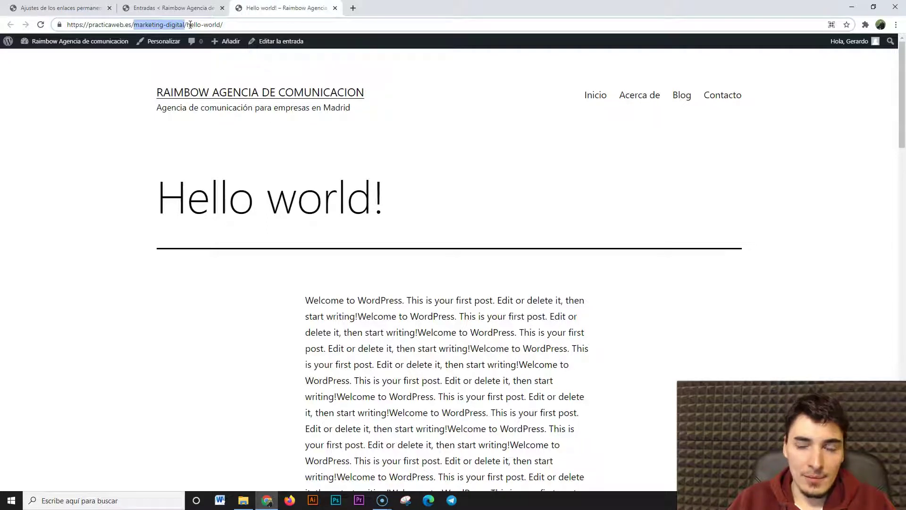
left_click(227, 24)
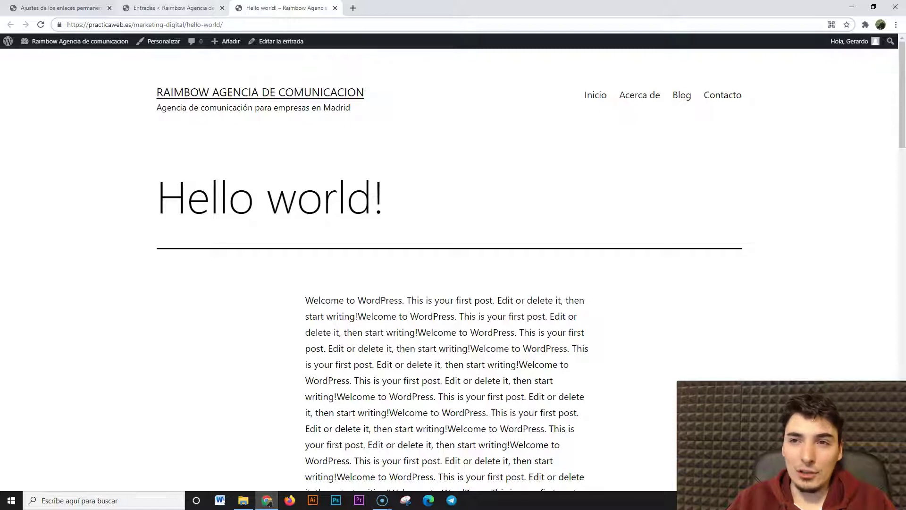
left_click(172, 8)
left_click(61, 8)
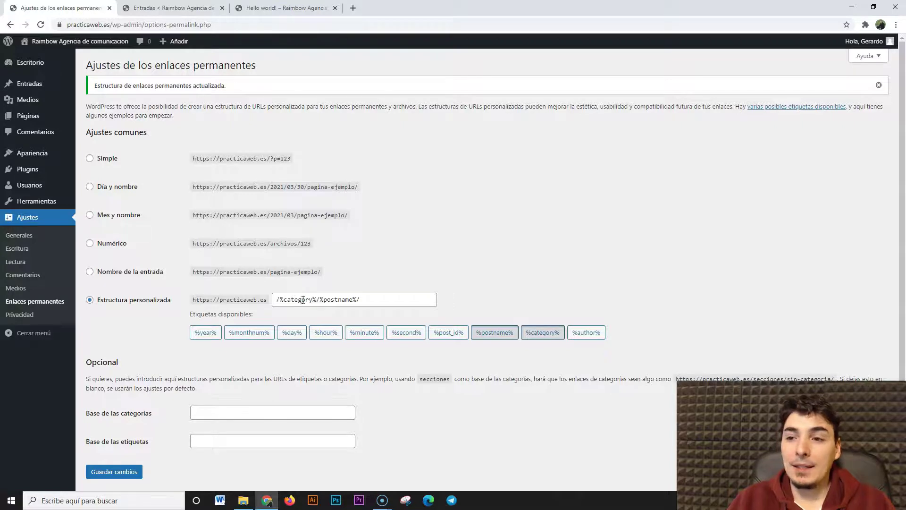
left_click(172, 8)
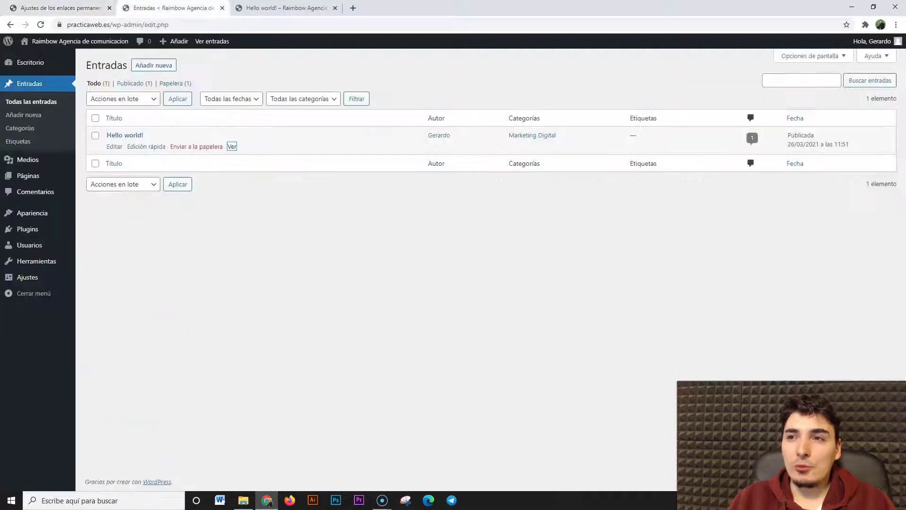
left_click(281, 8)
Check the Contacto page at practicaweb.es/contacto/, then go back to the post
left_click(723, 94)
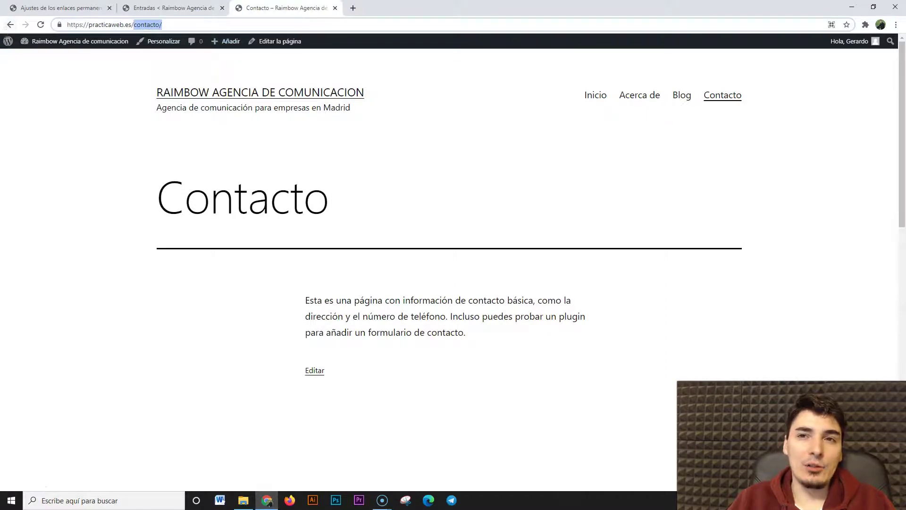
left_click(10, 25)
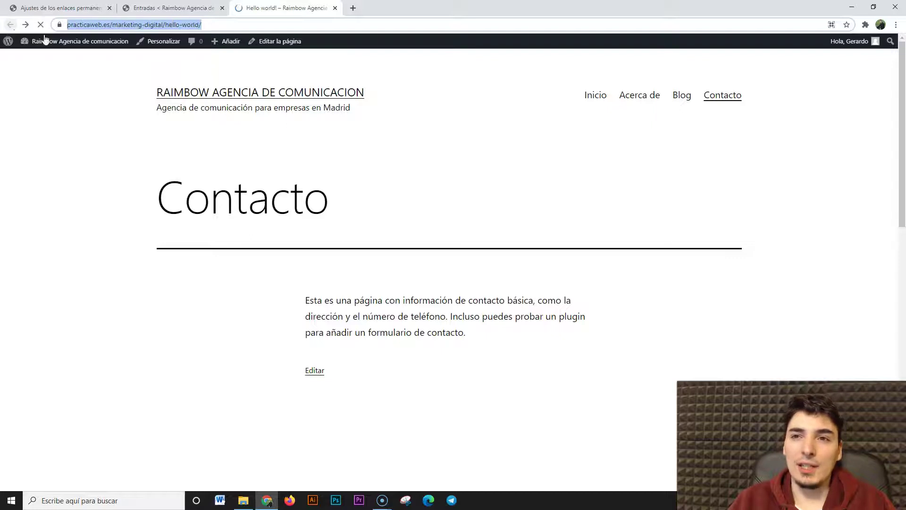
left_click(146, 27)
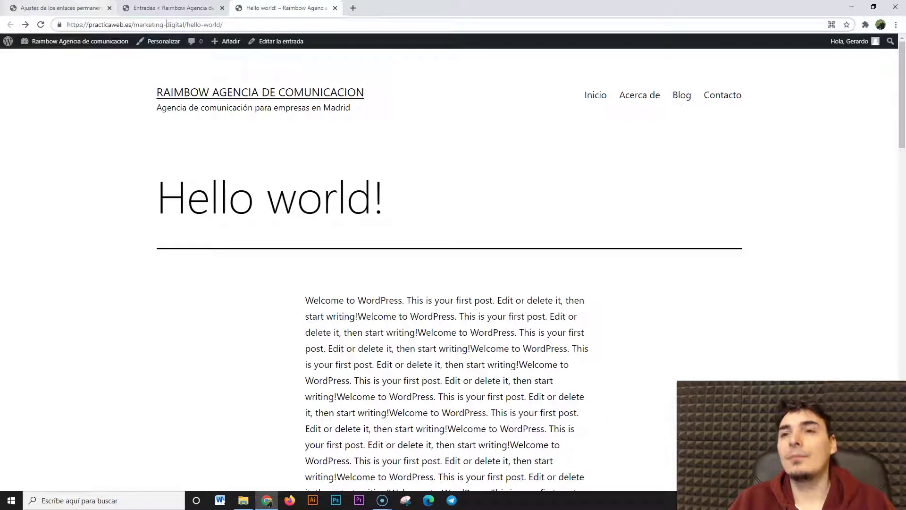
left_click(103, 10)
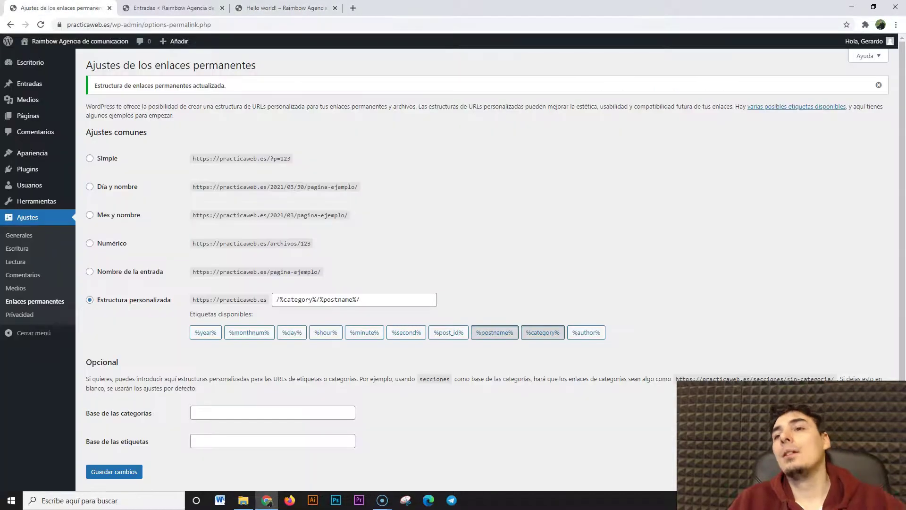
Save the Nombre de la entrada (/%postname%/) structure and reload the Hello world! post
left_click(90, 271)
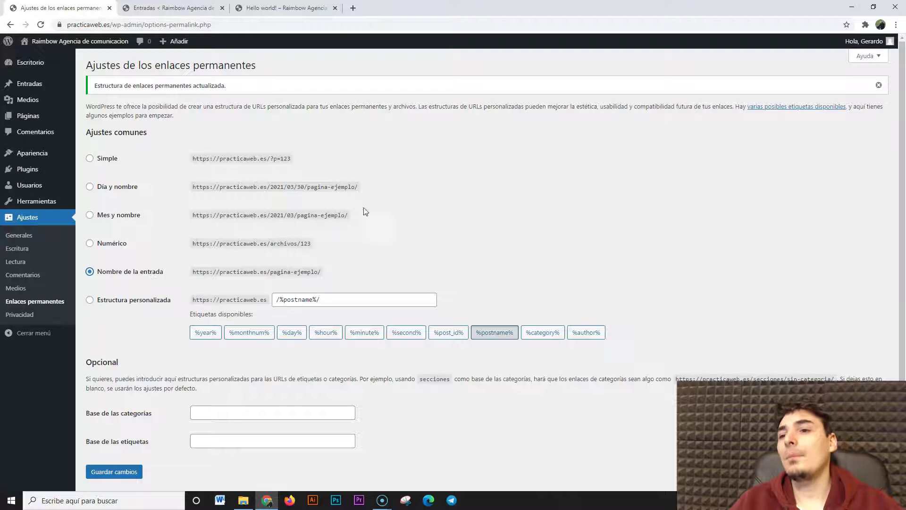
left_click(127, 472)
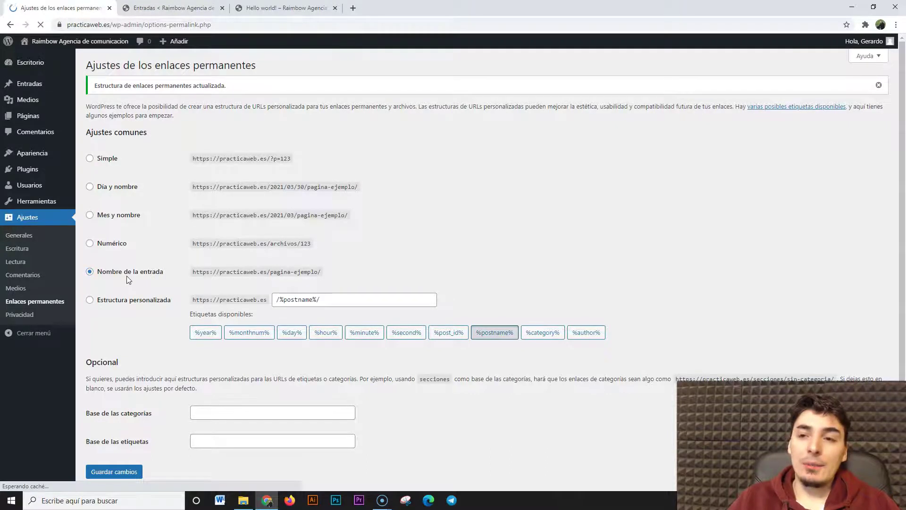
left_click(169, 8)
left_click(264, 8)
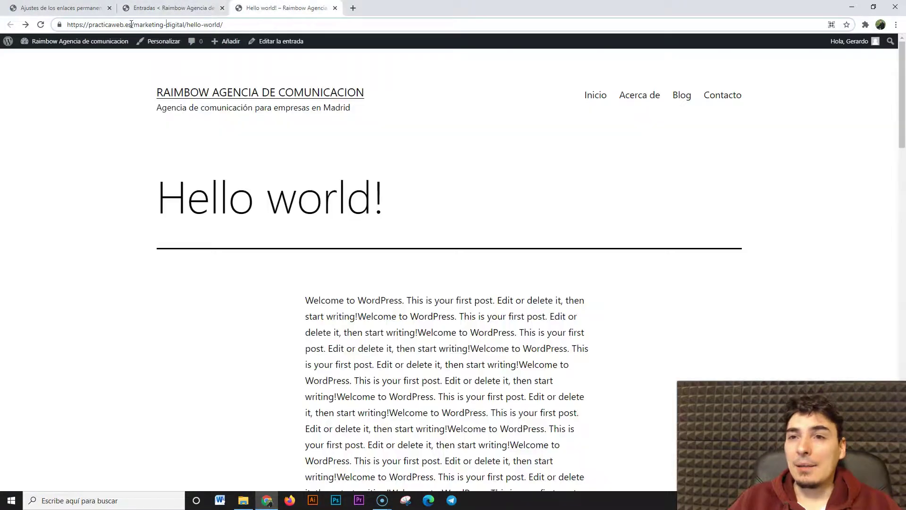
left_click(41, 24)
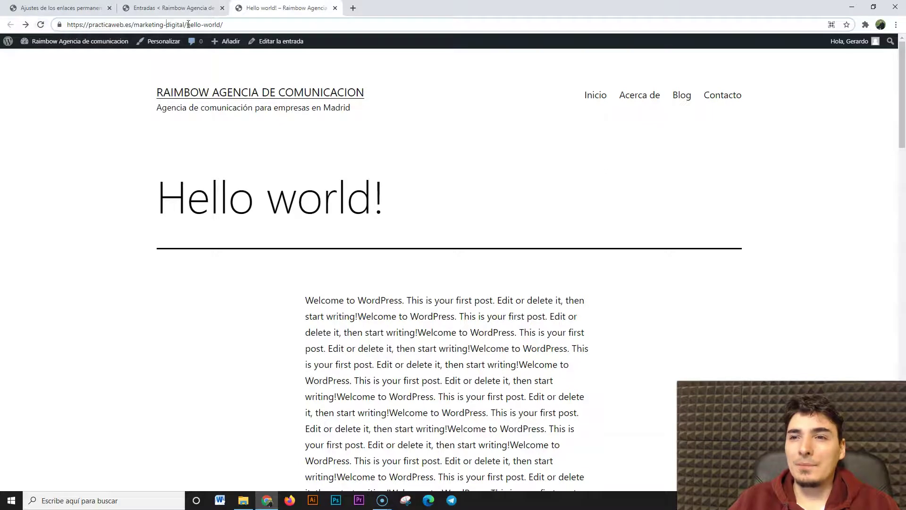
left_click(90, 9)
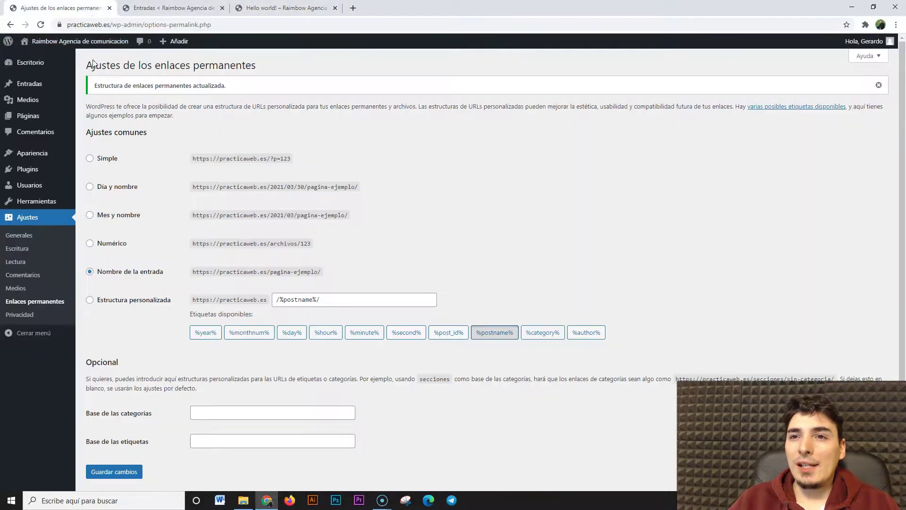
mouse_move(42, 90)
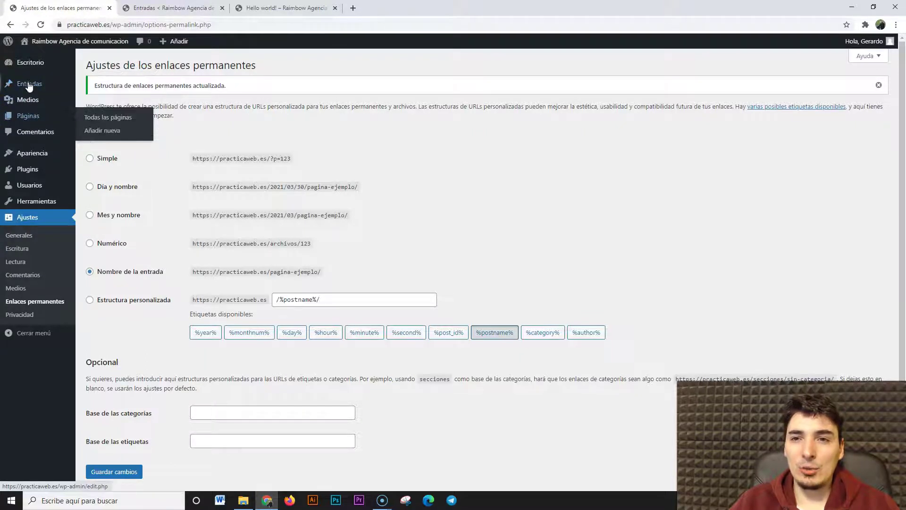
Open the Marketing Digital category archive from the Categorías list in a new tab and view it
left_click(99, 112)
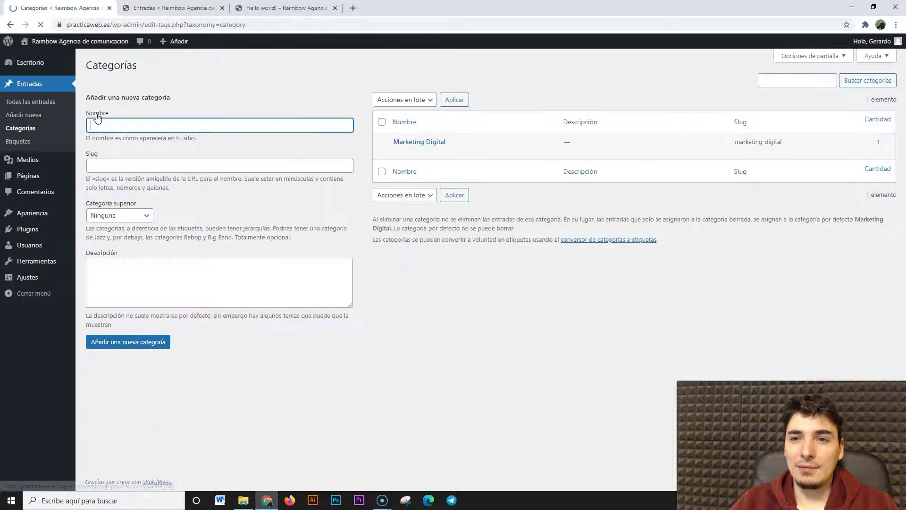
middle_click(461, 152)
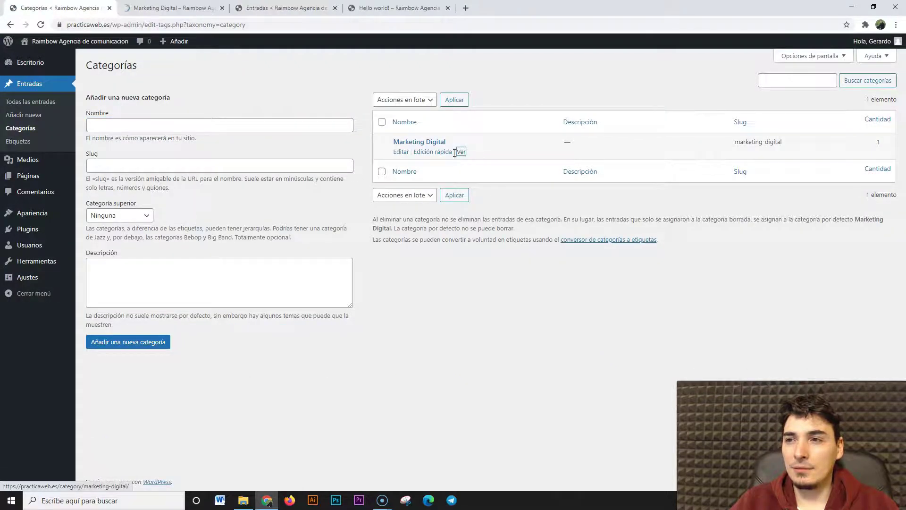
left_click(186, 9)
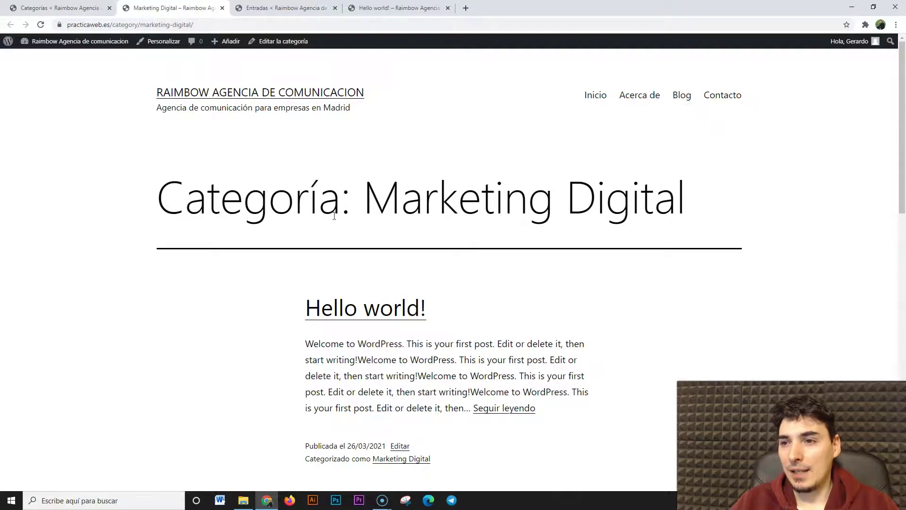
Point out 'Categoría' and 'Marketing Digital' in the archive page heading
left_click_drag(172, 187, 637, 268)
scroll(614, 259, "down", 4)
scroll(370, 92, "up", 1)
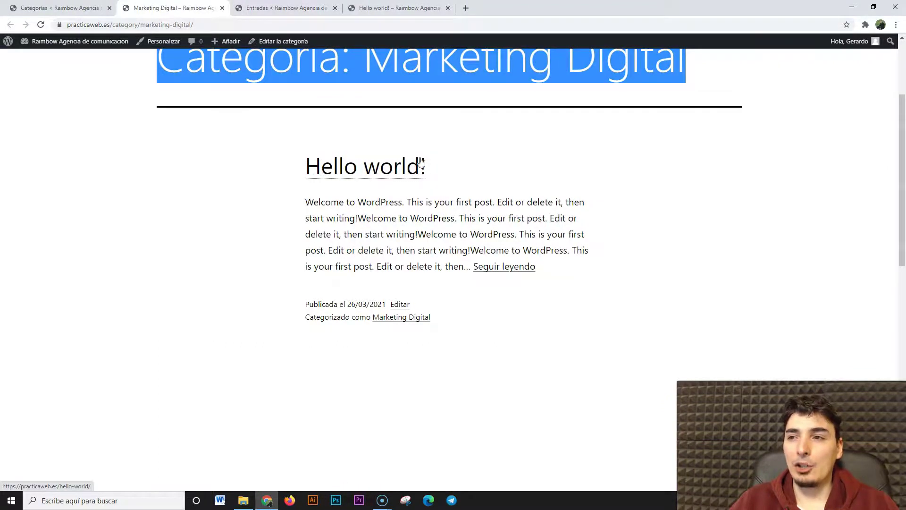
scroll(420, 165, "up", 3)
left_click(328, 195)
left_click_drag(339, 194, 157, 198)
left_click(178, 262)
scroll(168, 311, "down", 1)
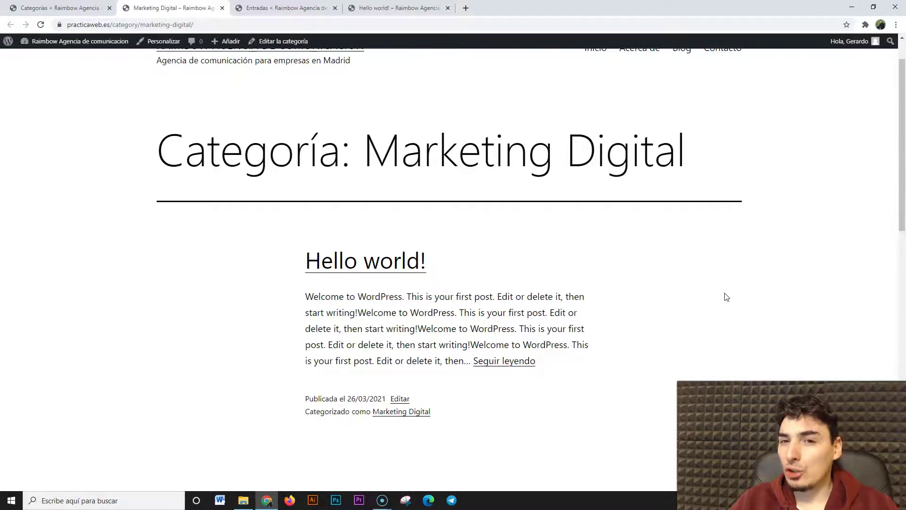
scroll(719, 297, "up", 1)
left_click_drag(380, 199, 695, 191)
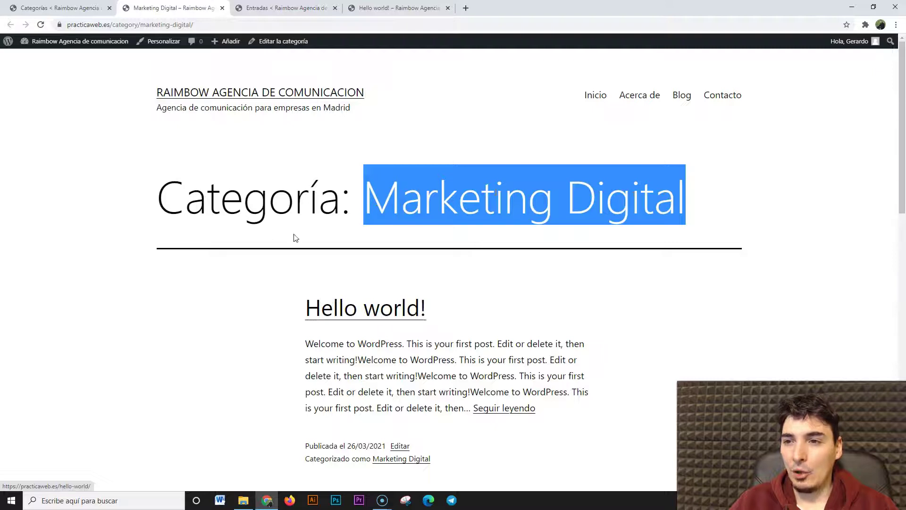
left_click(162, 199)
Highlight the 'Categoría:' heading prefix, then switch back to the Categorías admin tab
left_click_drag(162, 199, 341, 188)
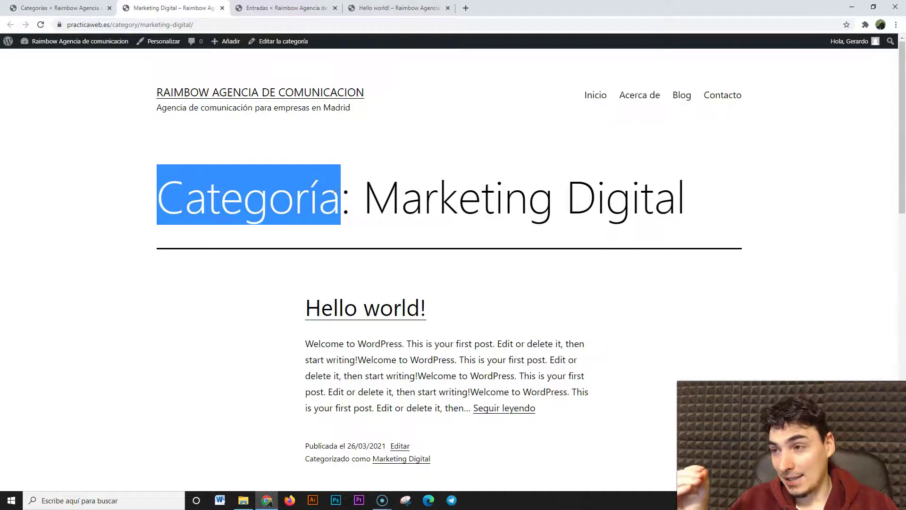
left_click_drag(368, 194, 163, 213)
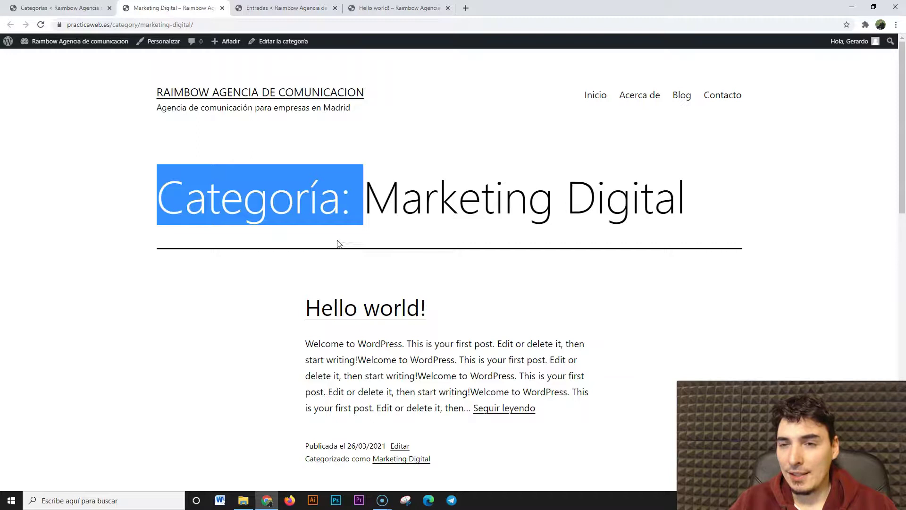
key("ctrl+shift+Tab")
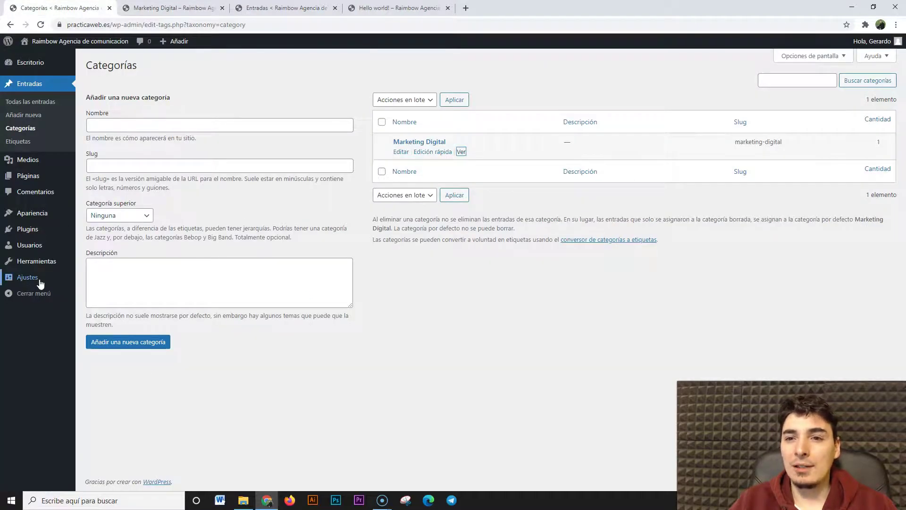
Load Ajustes > Enlaces permanentes, then switch back to the Marketing Digital archive tab
mouse_move(38, 278)
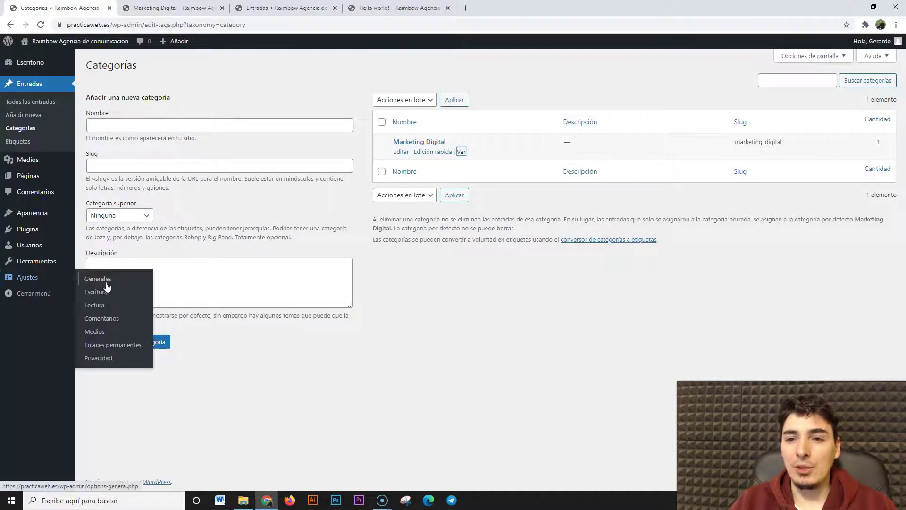
left_click(107, 350)
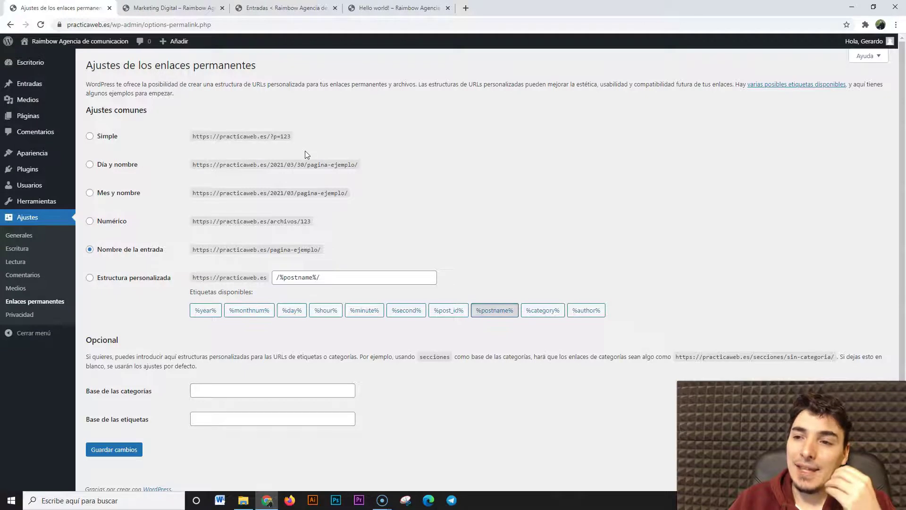
left_click(170, 7)
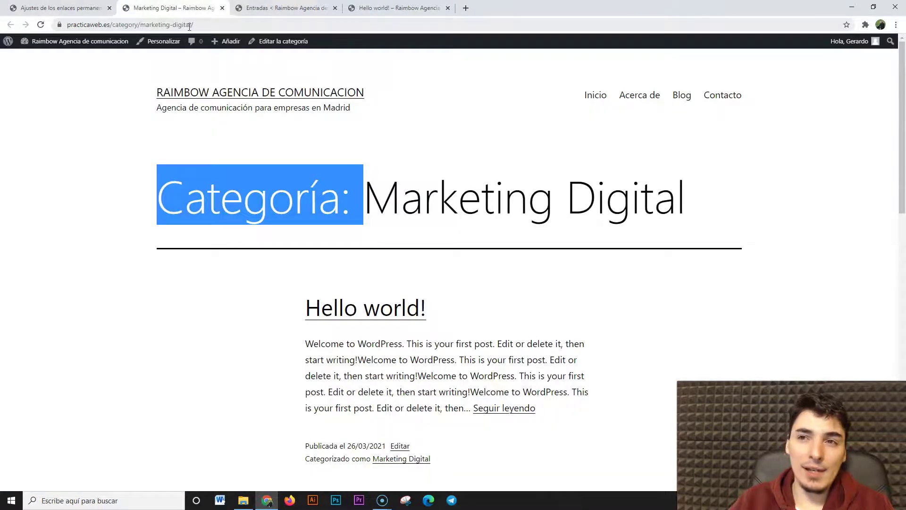
Point out the marketing-digital slug in the archive address, then close the Entradas and Hello world! tabs
left_click(104, 234)
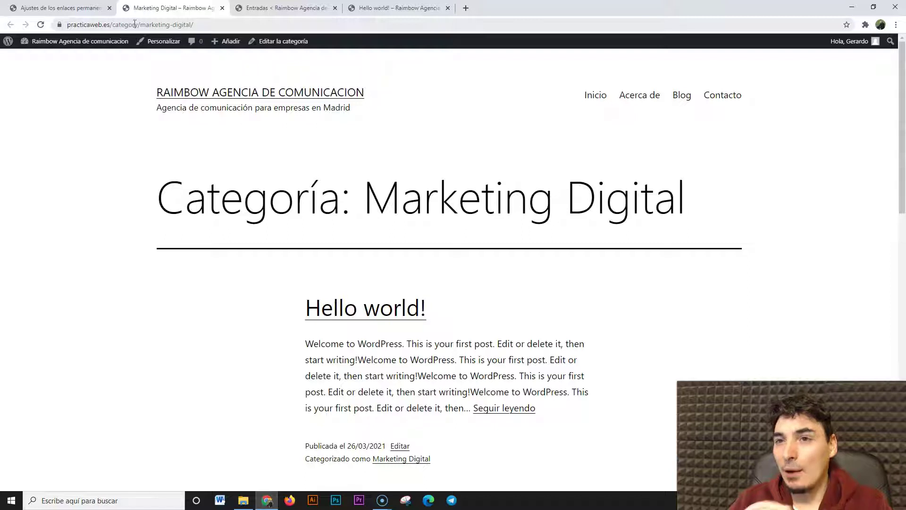
left_click_drag(162, 24, 192, 28)
left_click(197, 24)
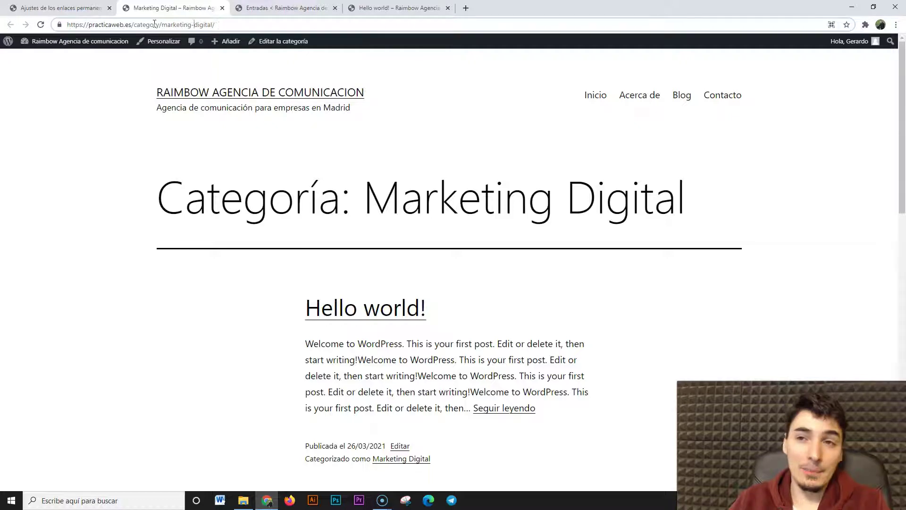
left_click_drag(163, 27, 213, 25)
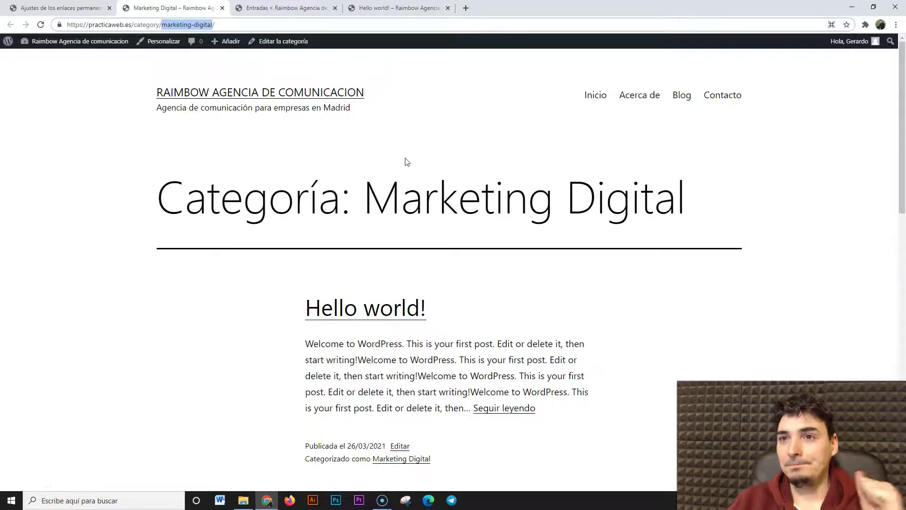
left_click(339, 10)
left_click(339, 10)
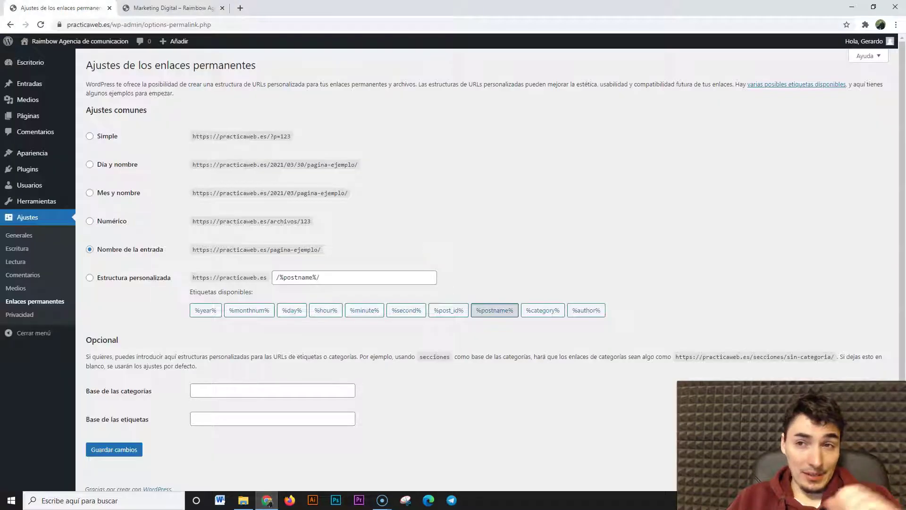
Scroll the permalink settings to the Opcional section and point out its heading and explanation
left_click(100, 8)
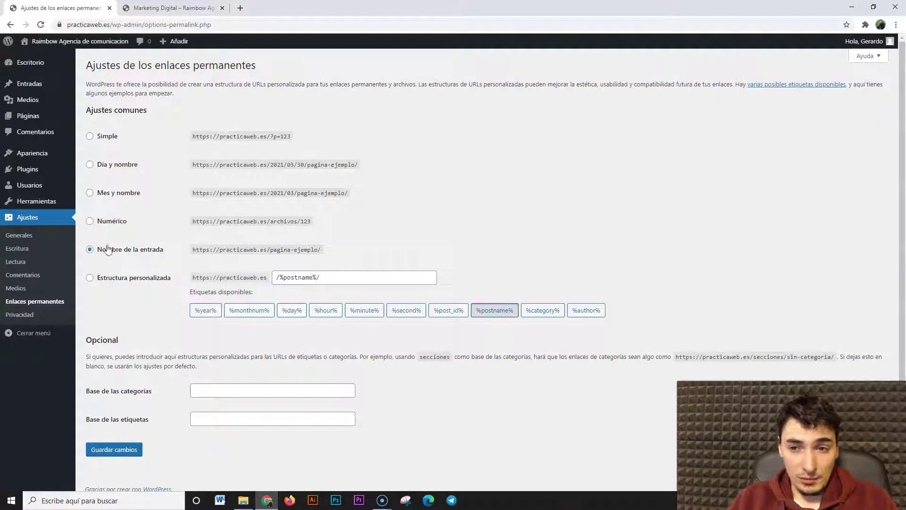
scroll(142, 385, "down", 1)
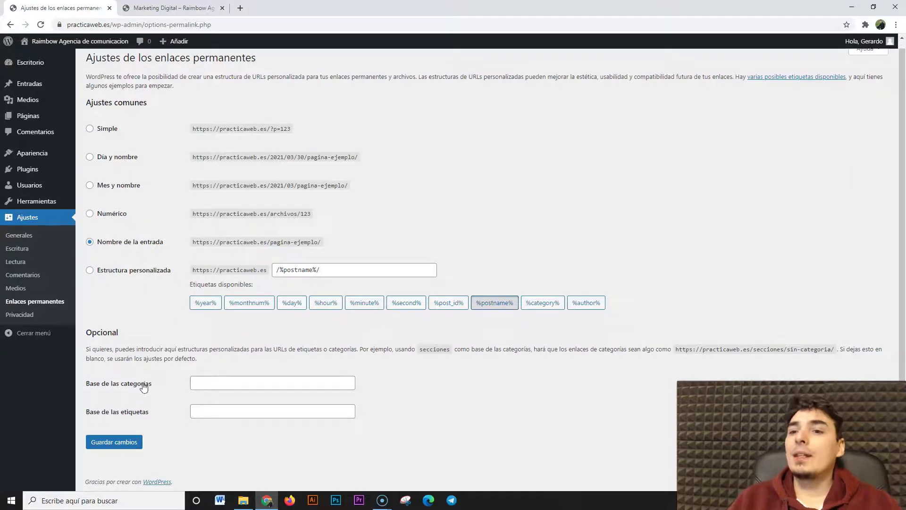
left_click_drag(86, 333, 118, 333)
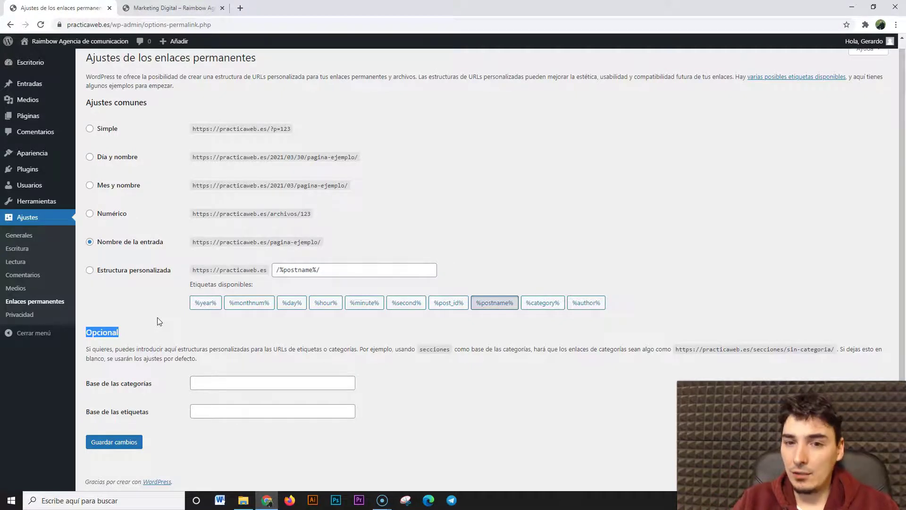
left_click(157, 321)
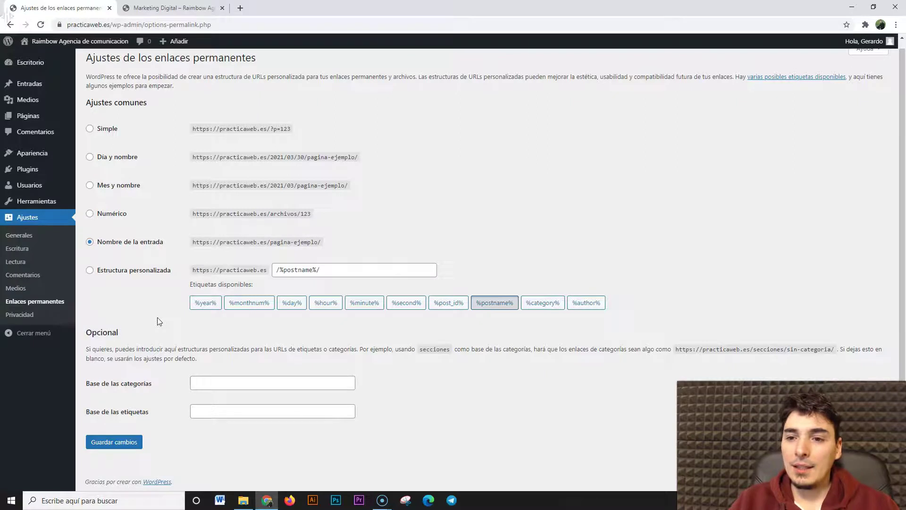
left_click_drag(88, 349, 257, 350)
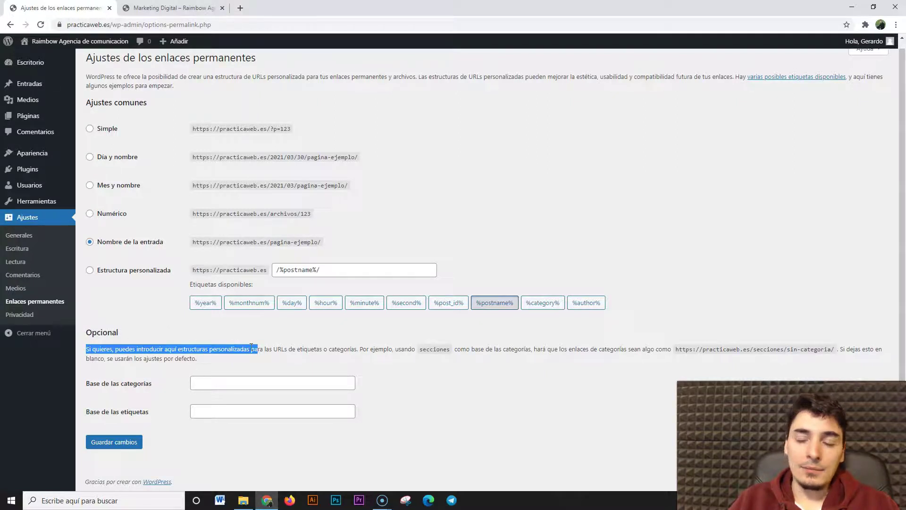
left_click(289, 350)
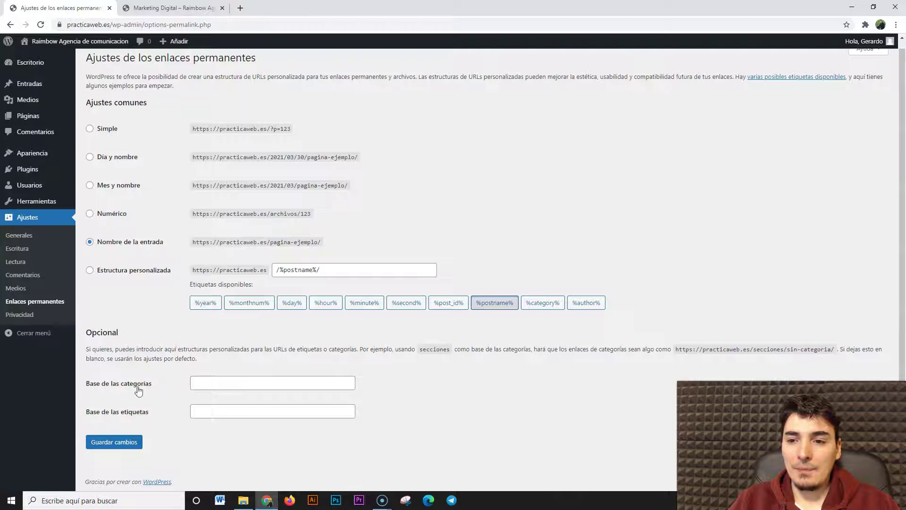
Compare with 'Categoría' on the Marketing Digital archive, then return to the permalink settings
left_click(156, 8)
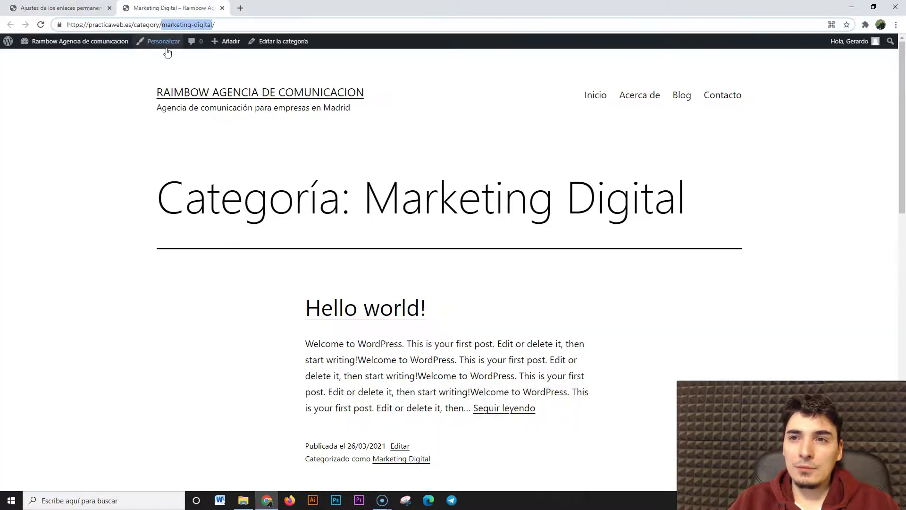
left_click_drag(161, 205, 341, 215)
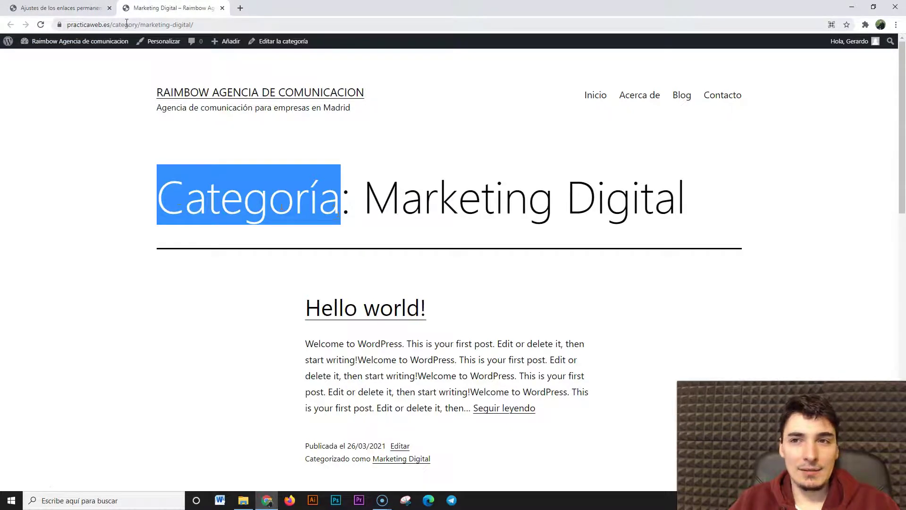
left_click(92, 7)
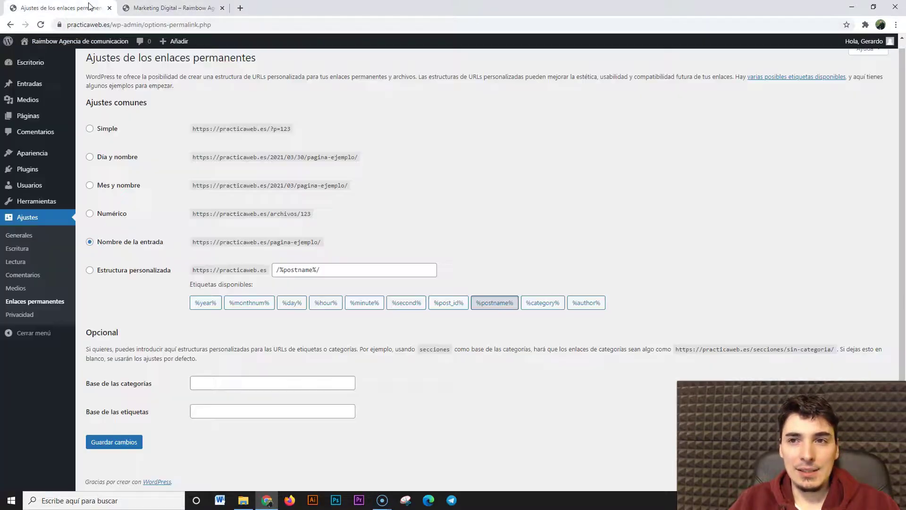
Set category base 'categoria' and tag base 'etiqueta', save, and return to the archive tab
left_click(200, 385)
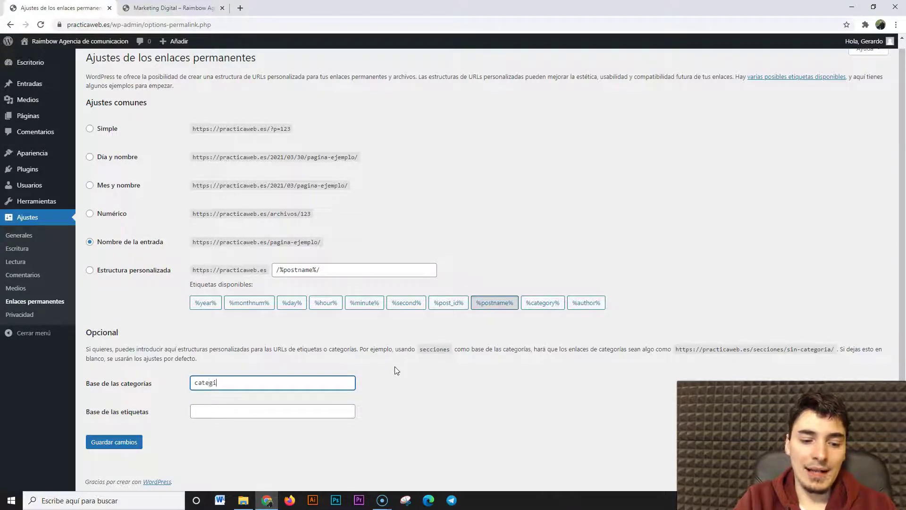
type("categoria")
key("Tab")
type("etiqueta")
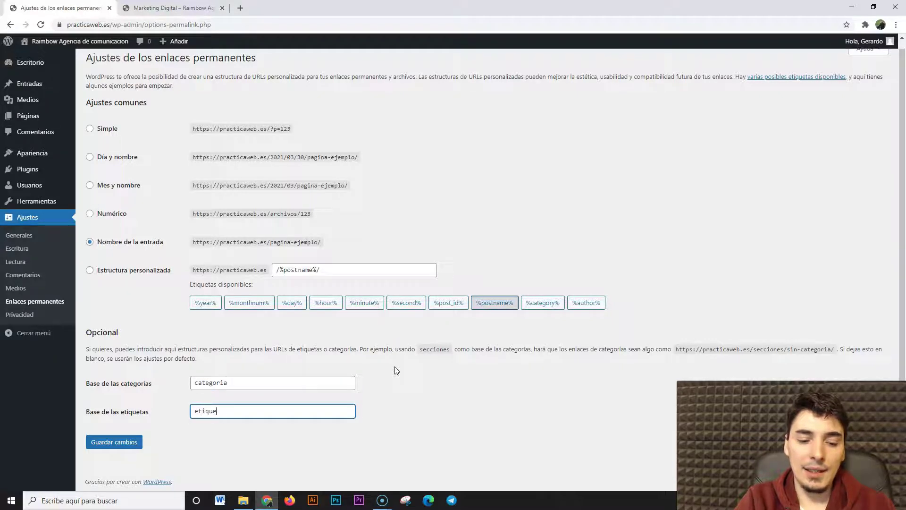
left_click(126, 444)
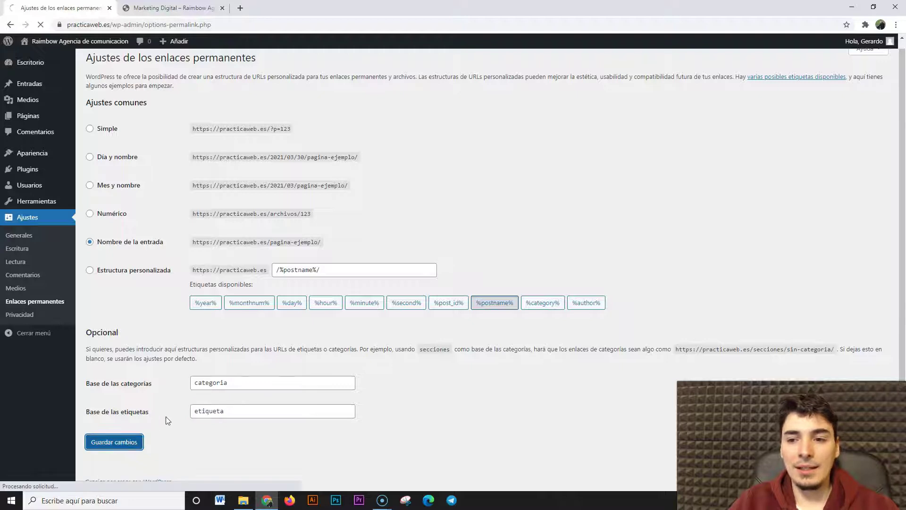
left_click(158, 9)
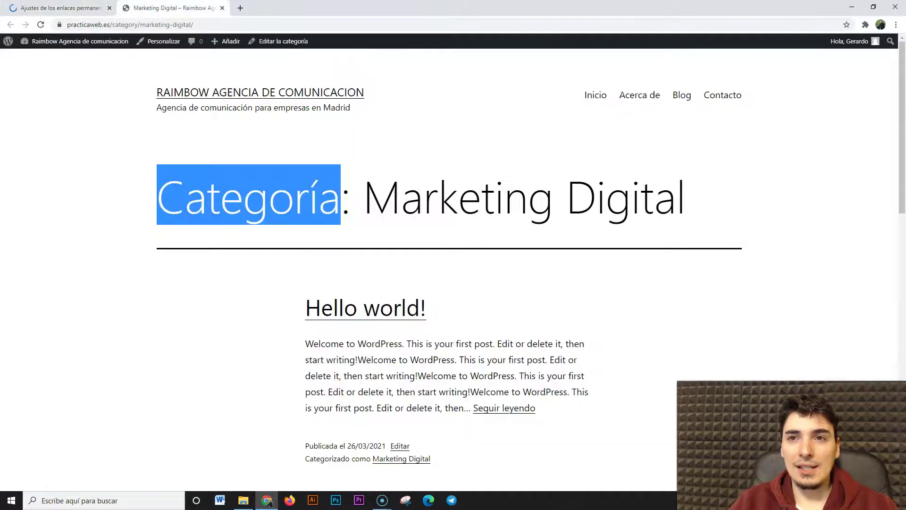
Reload the category page, then open the Hello world! post from the Blog page
left_click(41, 25)
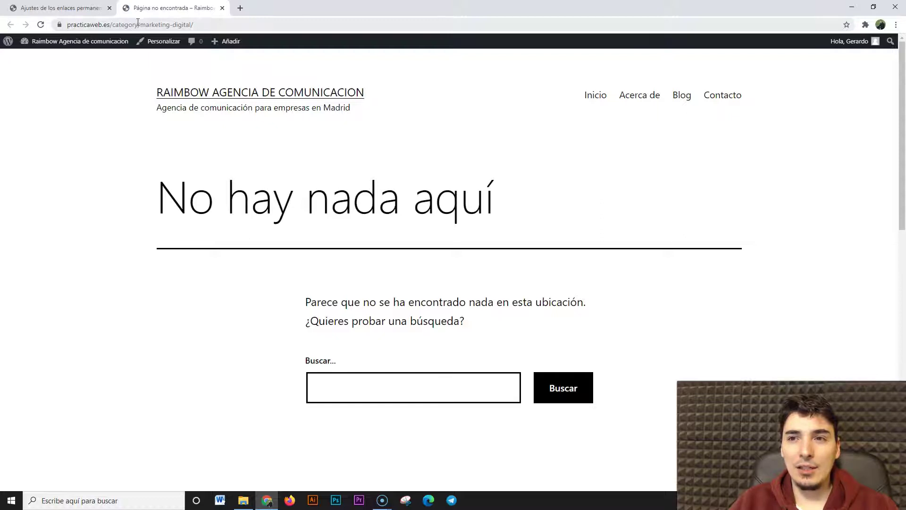
left_click(679, 100)
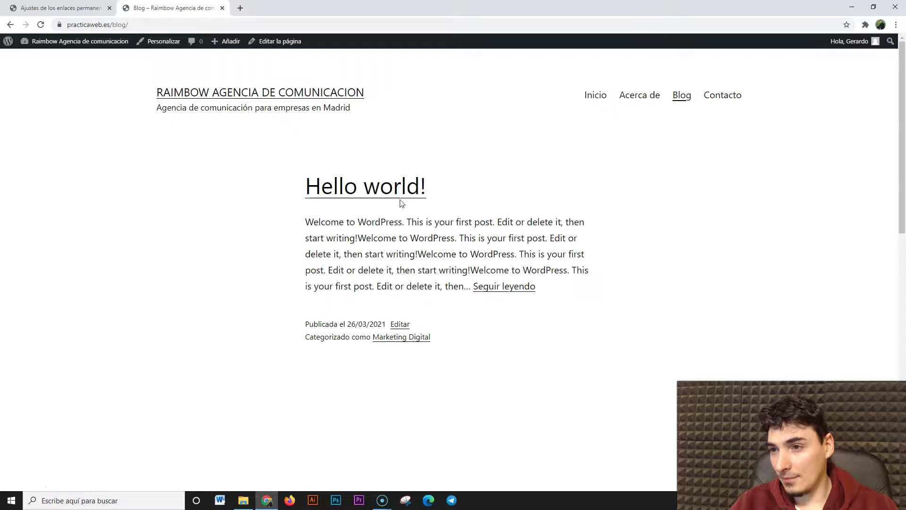
left_click(397, 195)
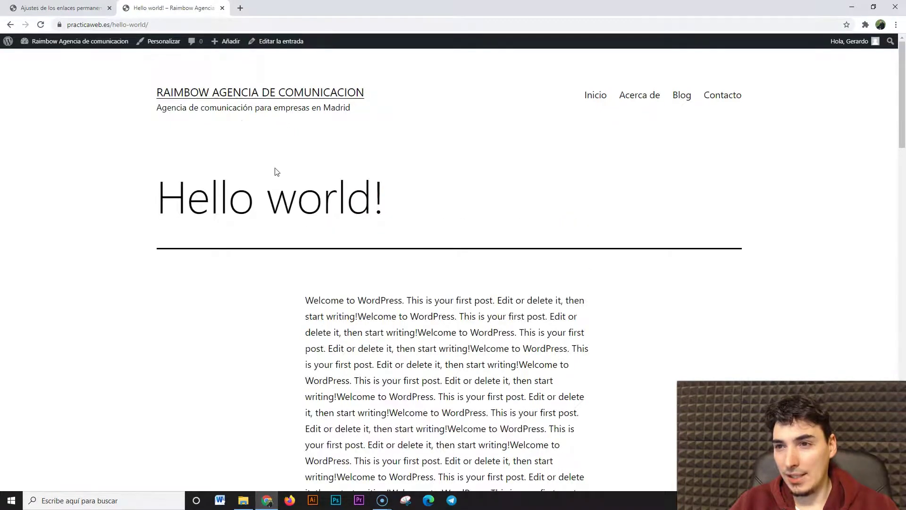
Open the post's Marketing Digital category link and select 'categoria' in the new address
scroll(256, 304, "down", 10)
scroll(256, 304, "down", 3)
left_click(560, 273)
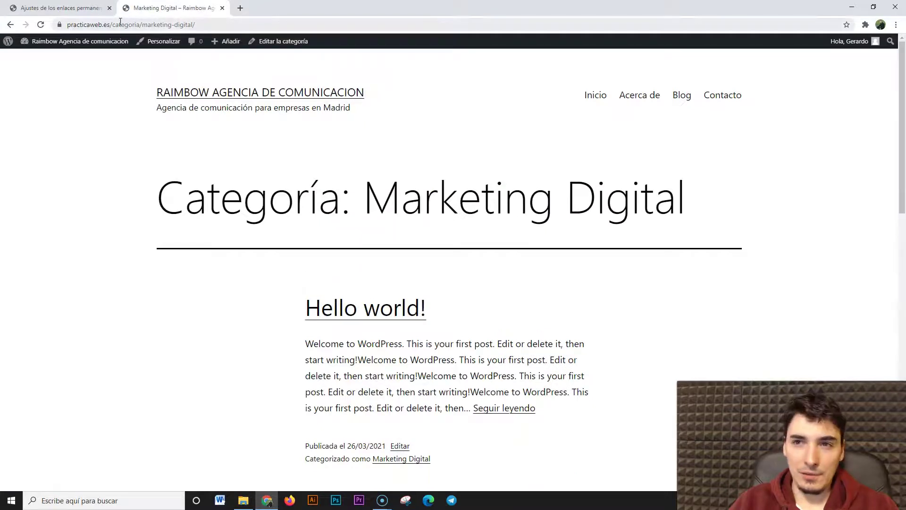
left_click_drag(114, 25, 140, 27)
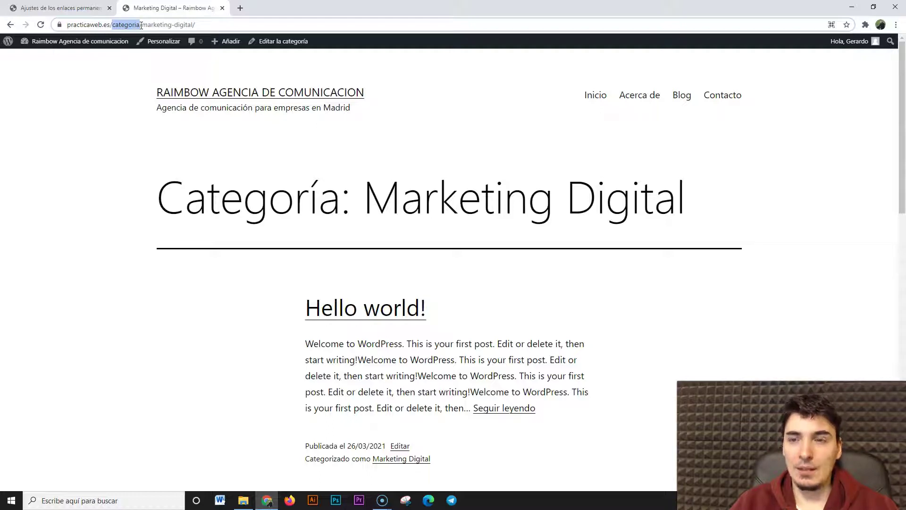
mouse_move(141, 24)
left_mouse_down()
mouse_move(120, 25)
mouse_move(140, 26)
left_mouse_up()
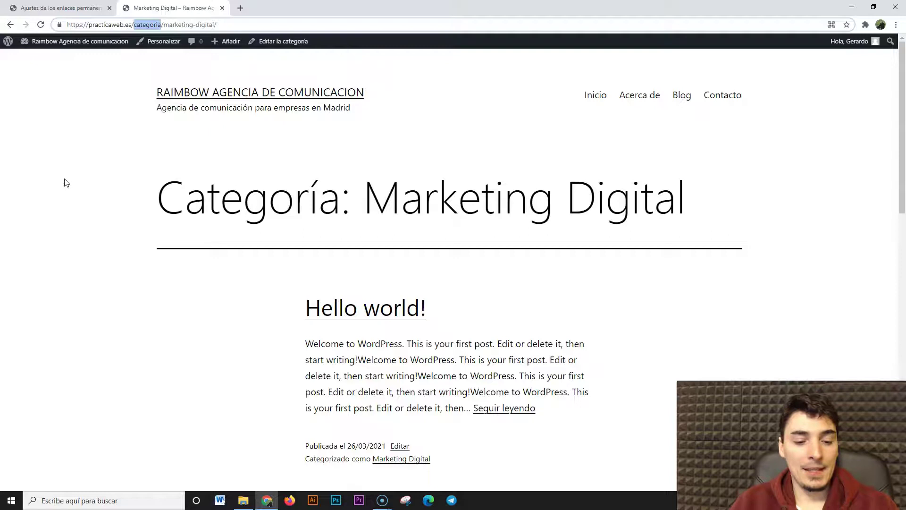
Try the archive at practicaweb.es/tag/marketing-digital/, then return to the permalink settings
type("tag")
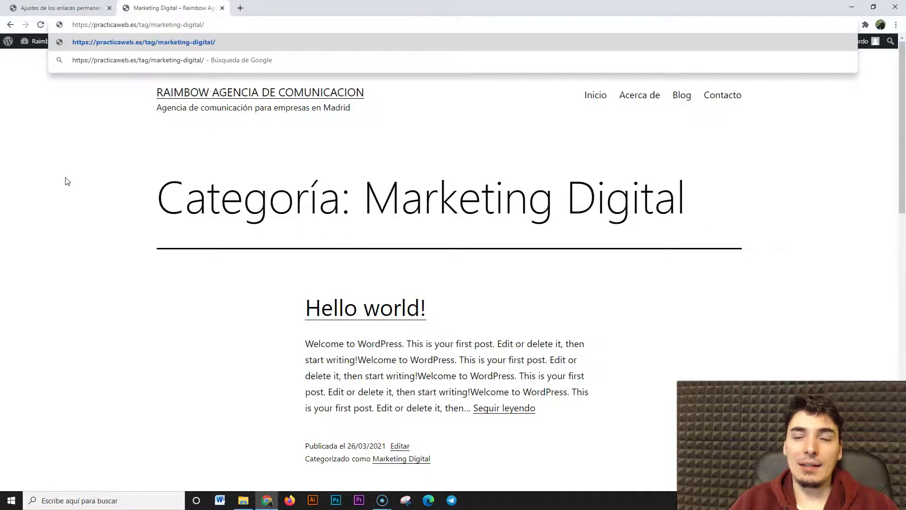
key("Return")
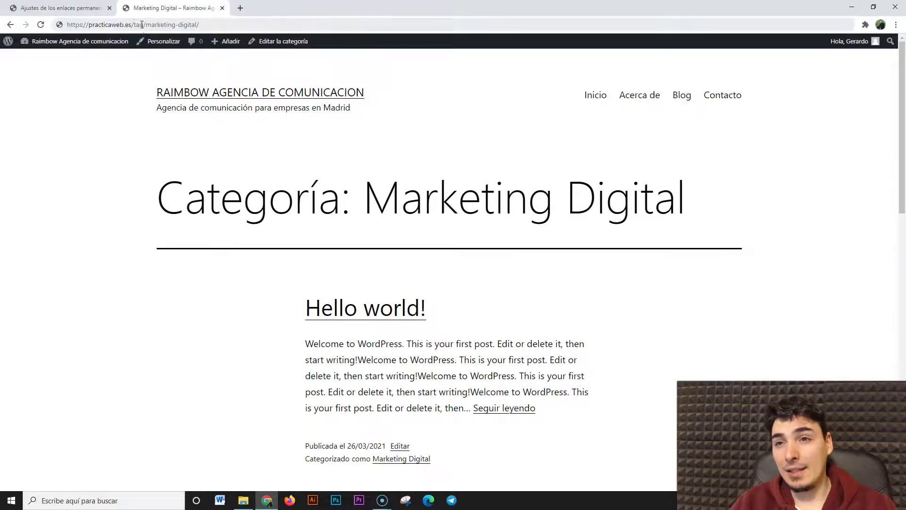
left_click(61, 8)
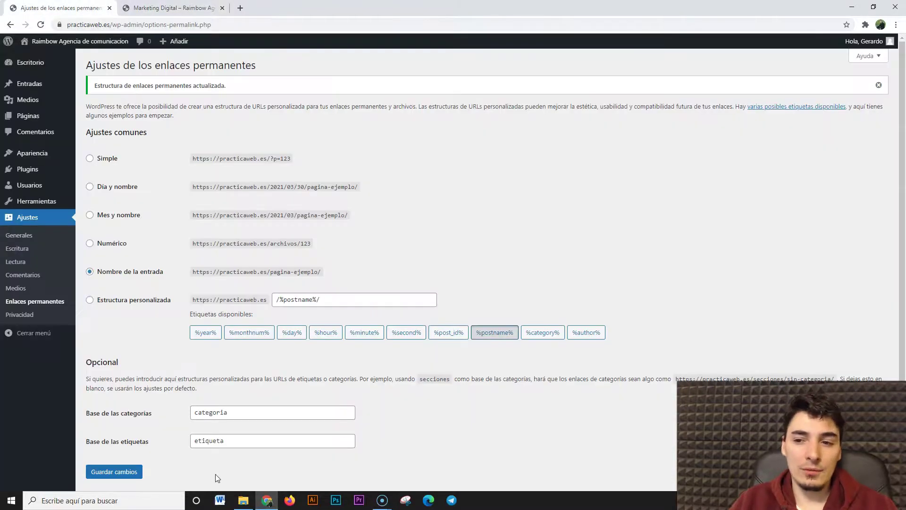
Check 'tag' in the Marketing Digital archive address, then go back to the permalink settings
left_click(170, 8)
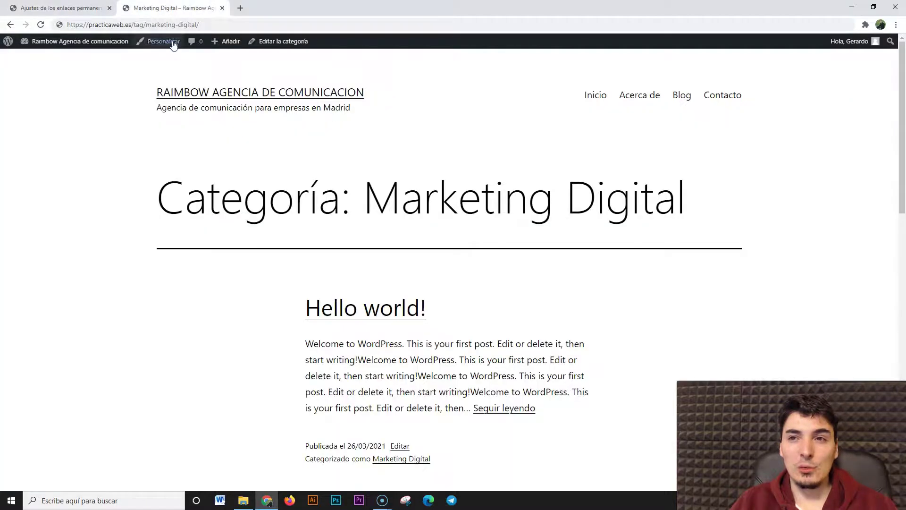
double_click(139, 25)
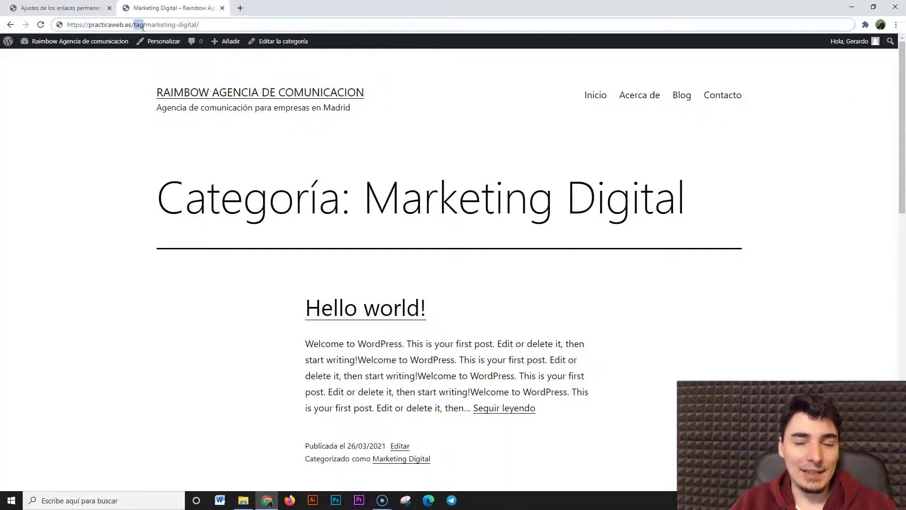
left_click(66, 8)
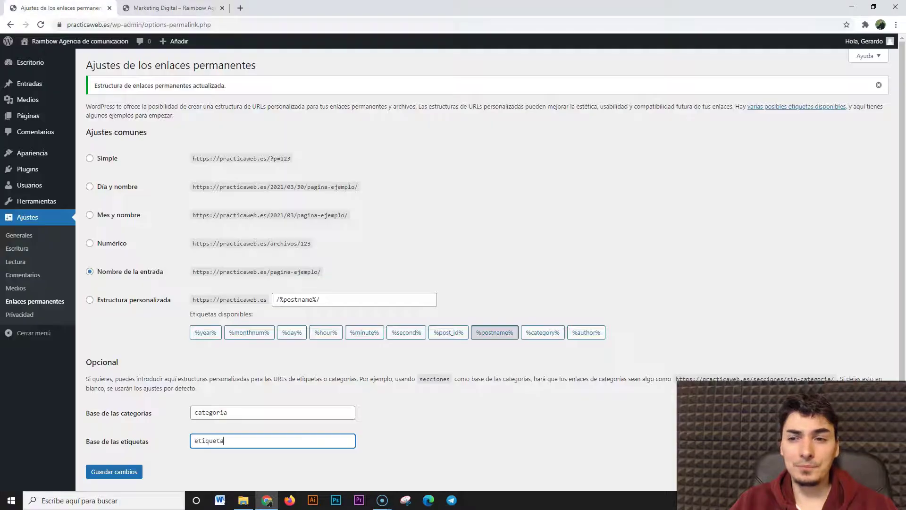
Confirm the category base 'categoria' against the example 'secciones', save again, and return to the archive
double_click(210, 412)
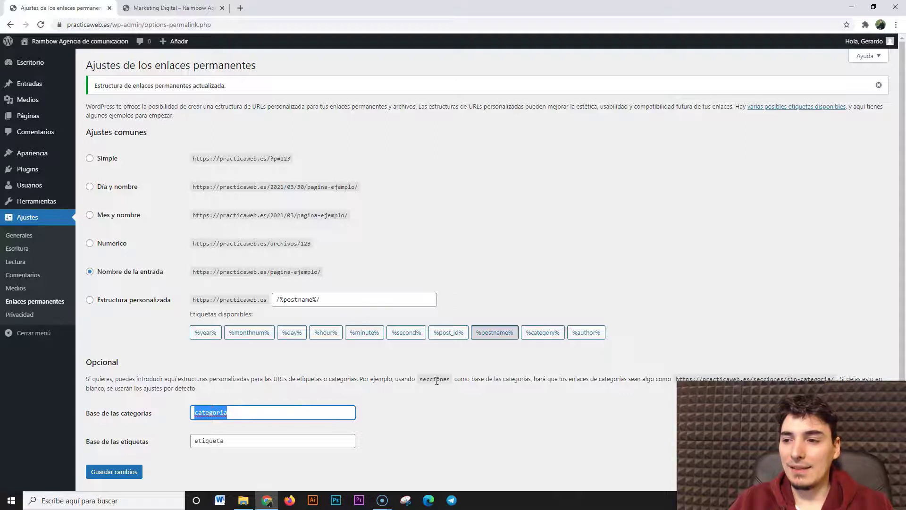
left_click_drag(420, 379, 447, 383)
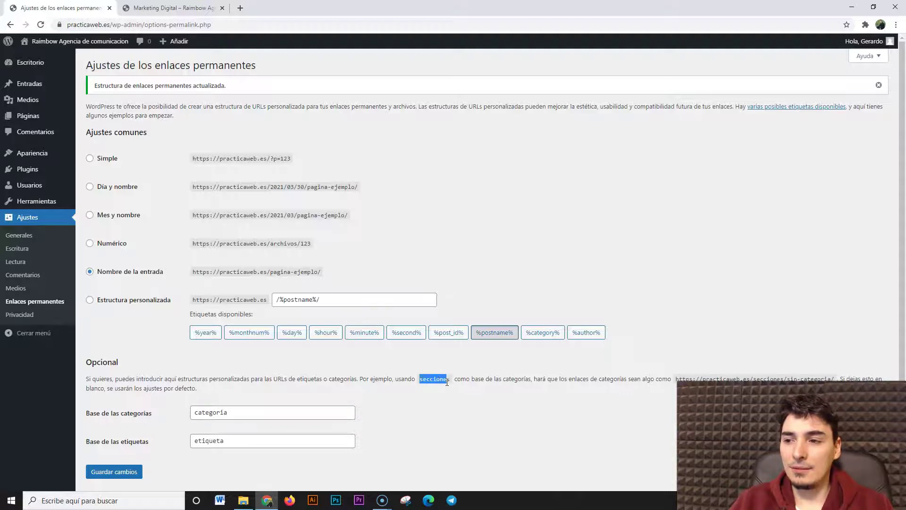
double_click(248, 410)
left_click(289, 417)
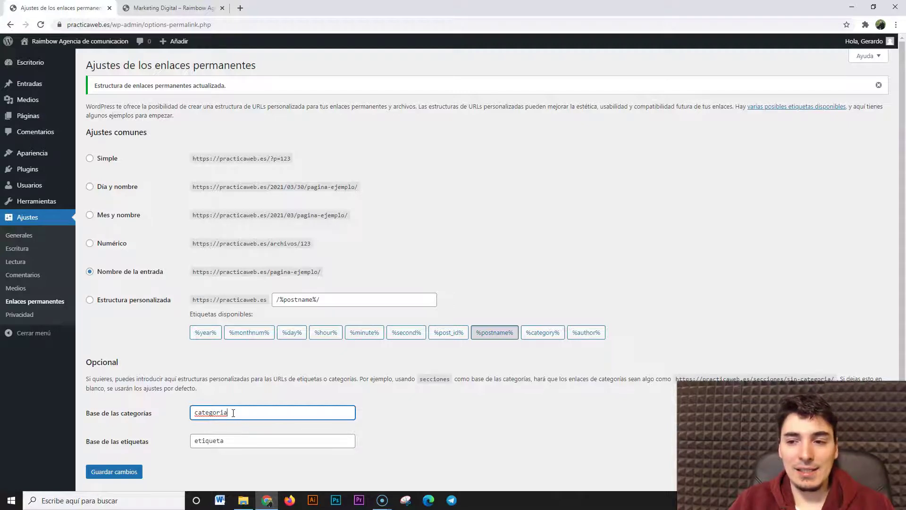
scroll(233, 413, "down", 1)
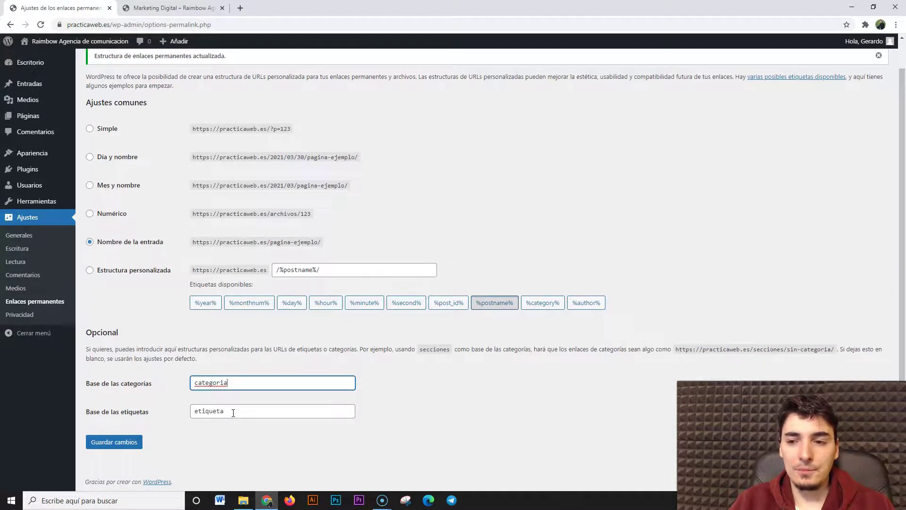
left_click(128, 440)
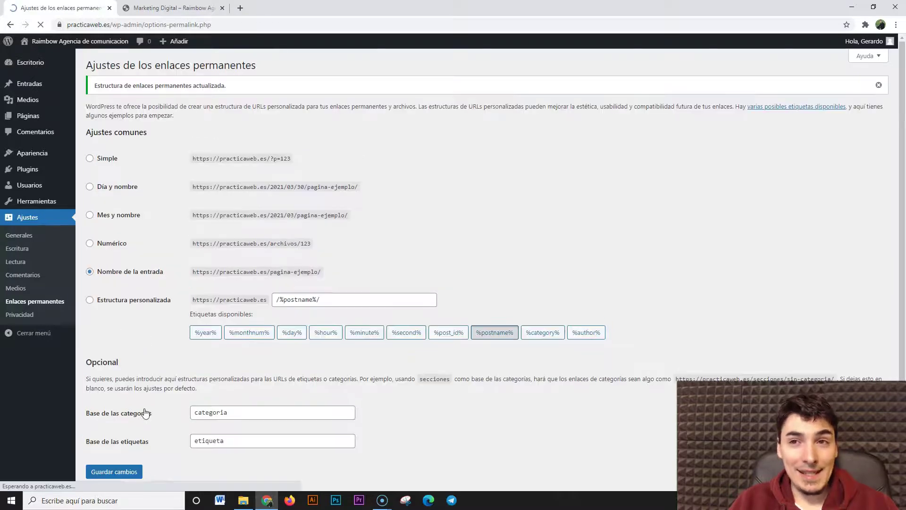
key("ctrl+Tab")
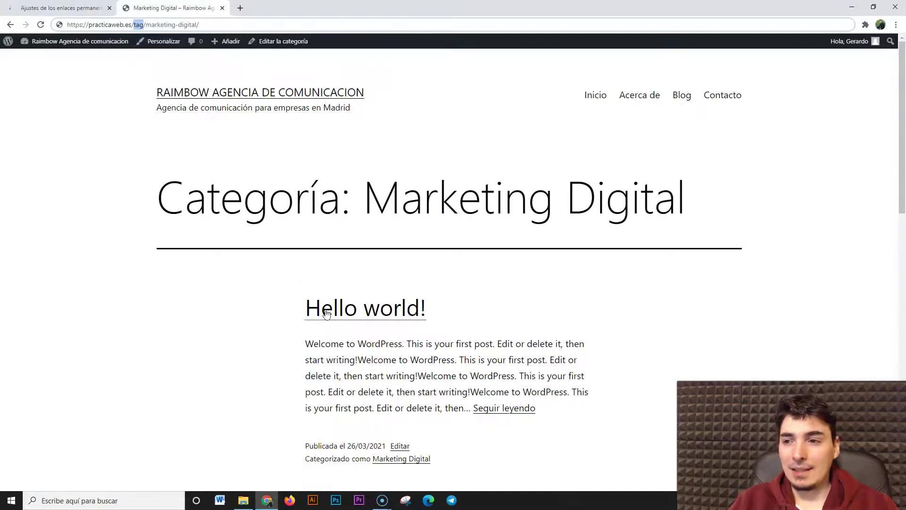
Reopen Marketing Digital via Blog and confirm the address is practicaweb.es/categoria/marketing-digital/
left_click(409, 459)
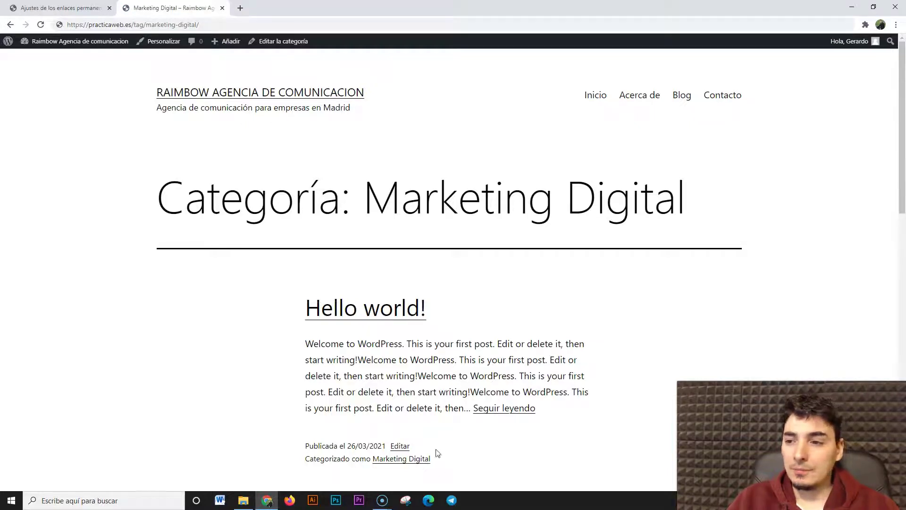
left_click(405, 460)
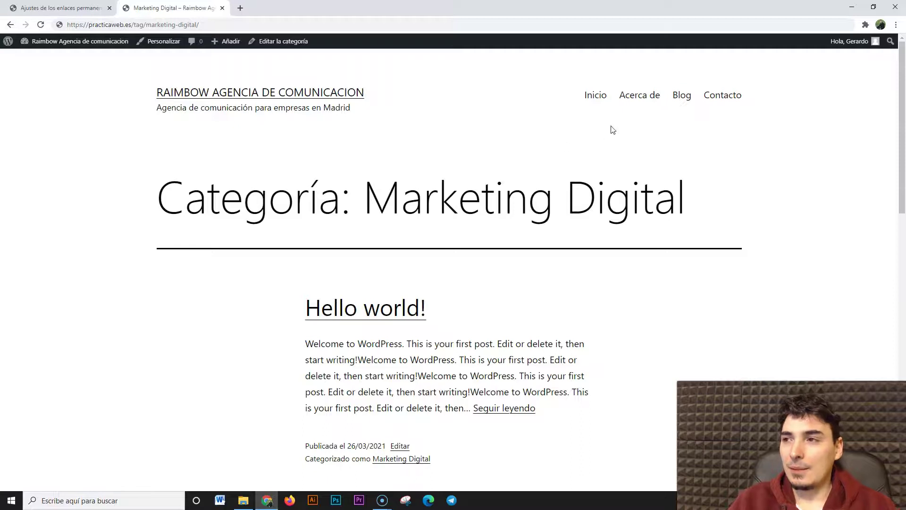
left_click(675, 97)
left_click(409, 338)
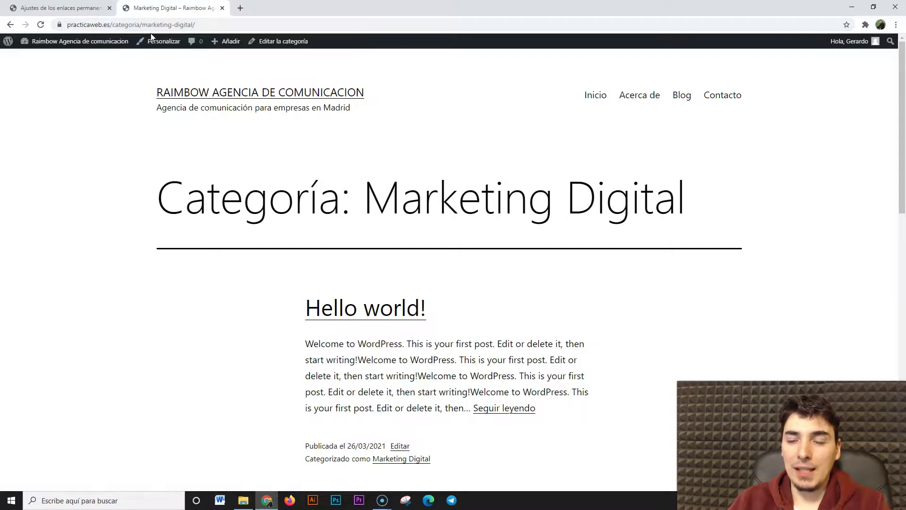
left_click_drag(114, 25, 139, 27)
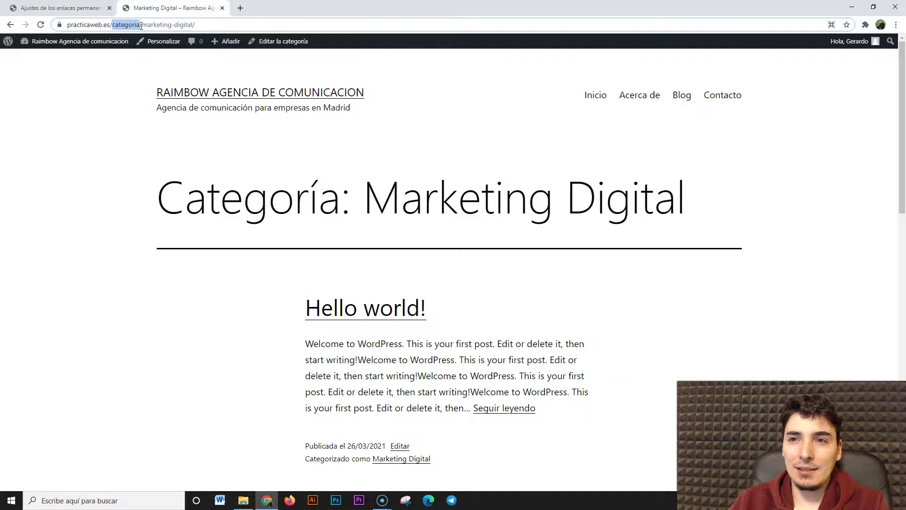
Load practicaweb.es/marketing-digital/ without the category base and check the 'Categoría' archive heading
key("BackSpace")
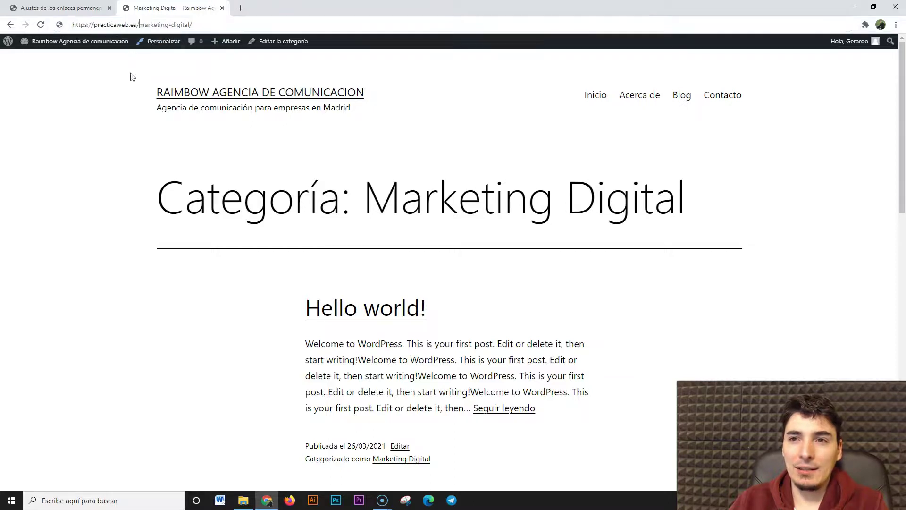
key("Return")
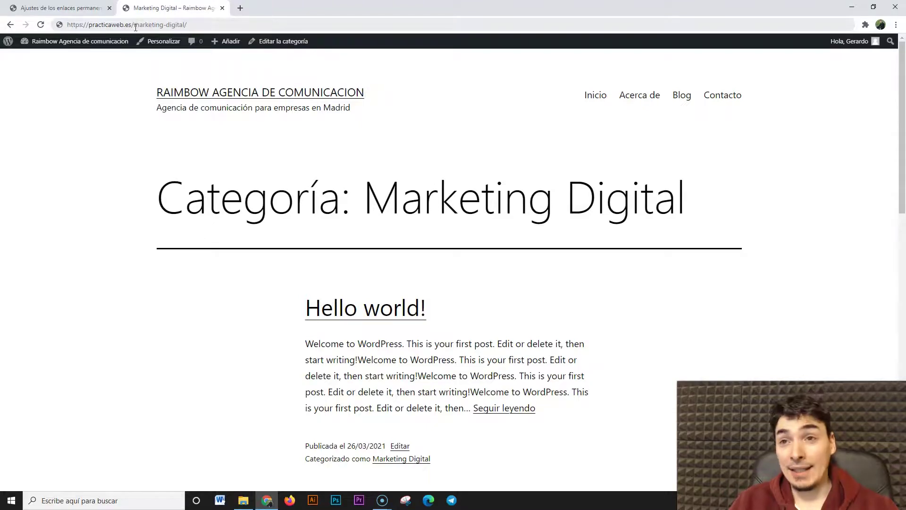
left_click_drag(134, 27, 184, 25)
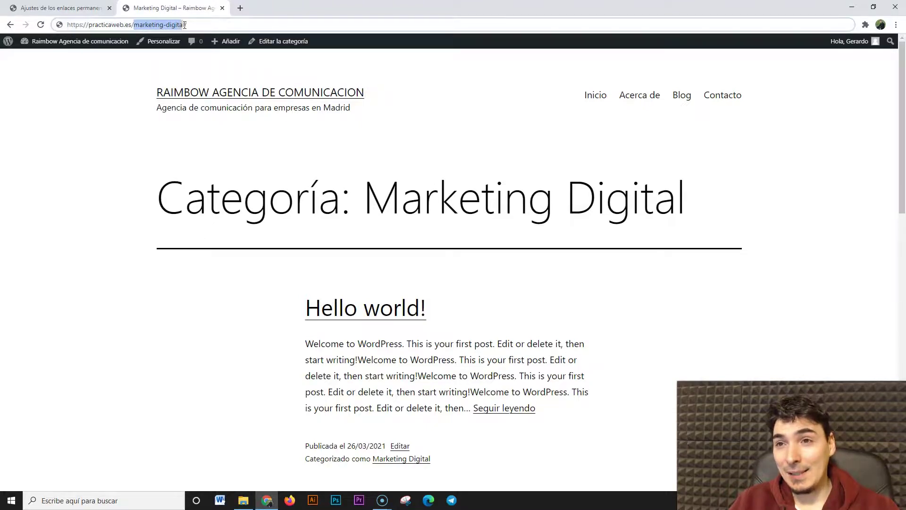
left_click(141, 77)
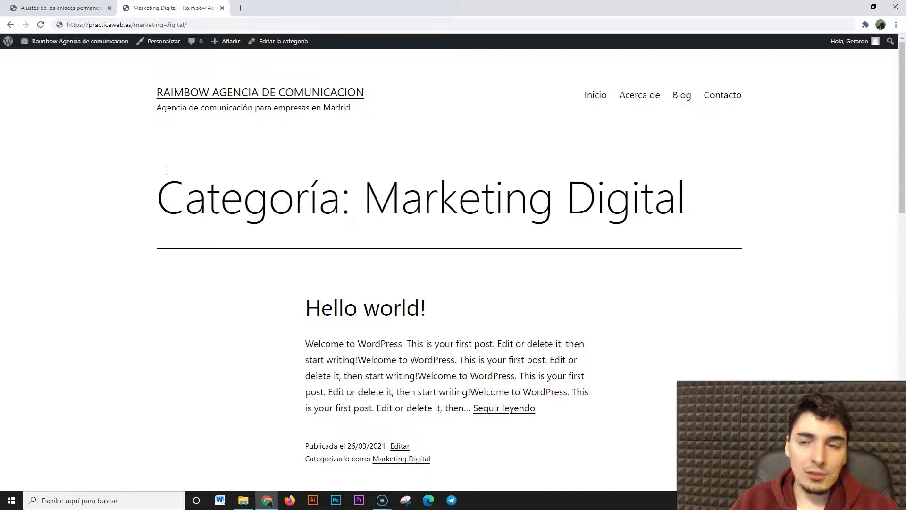
left_click_drag(161, 189, 341, 193)
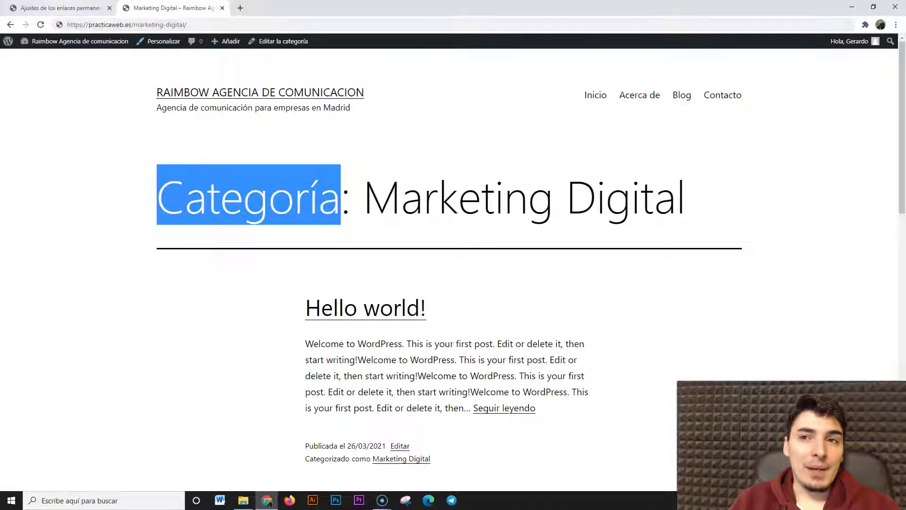
Compare the archive's marketing-digital address against the permalink settings, then return to the settings
left_click(62, 8)
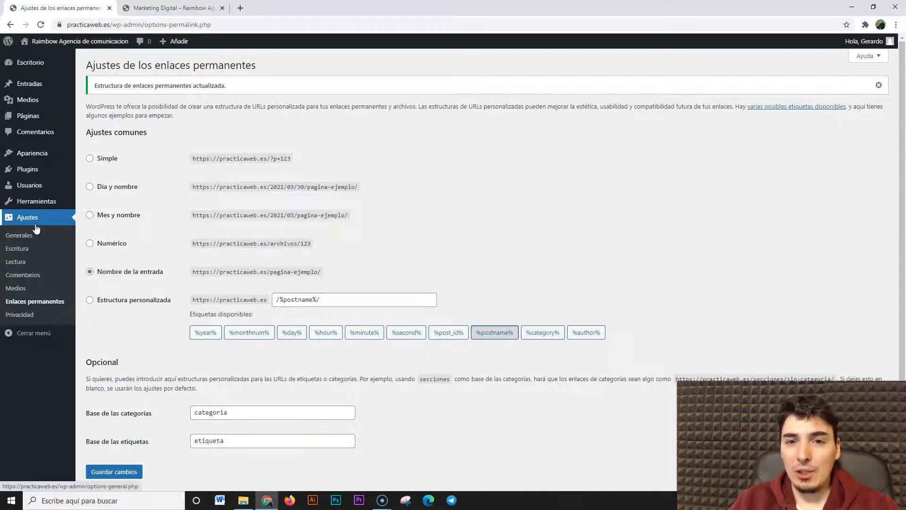
left_click(137, 8)
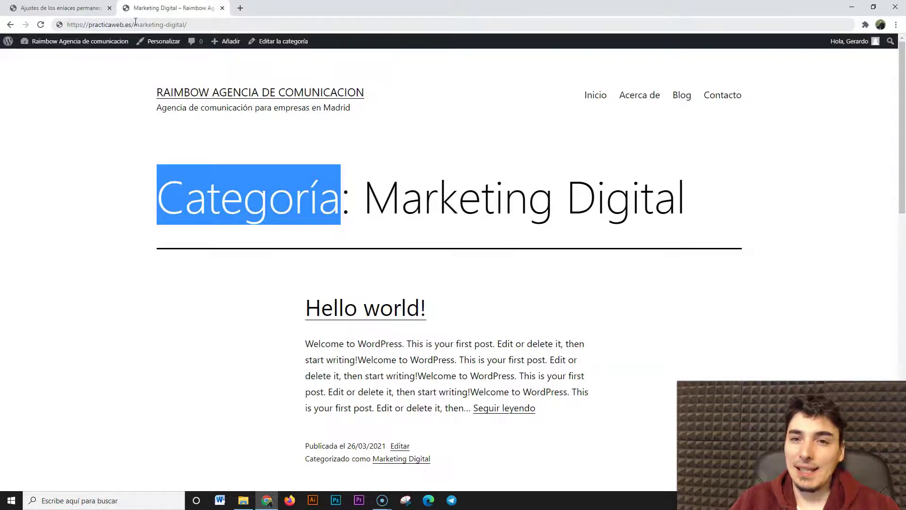
left_click(91, 281)
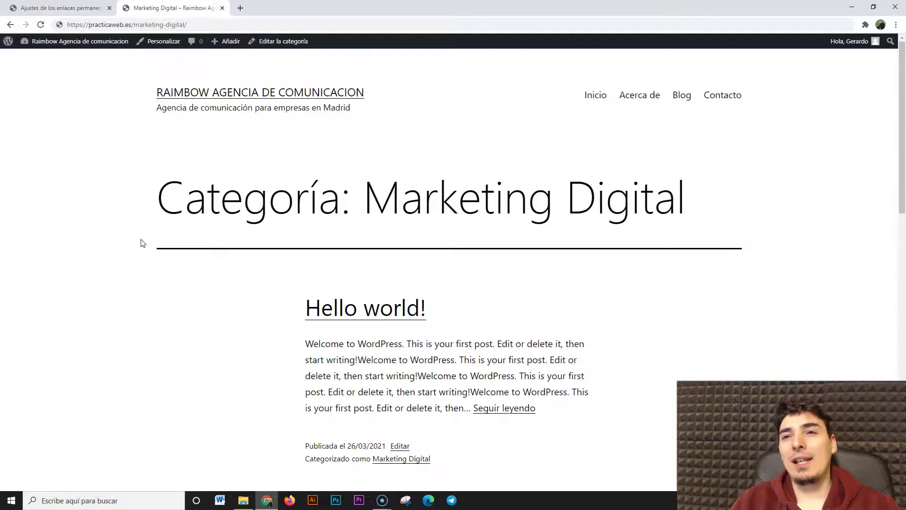
left_click(133, 26)
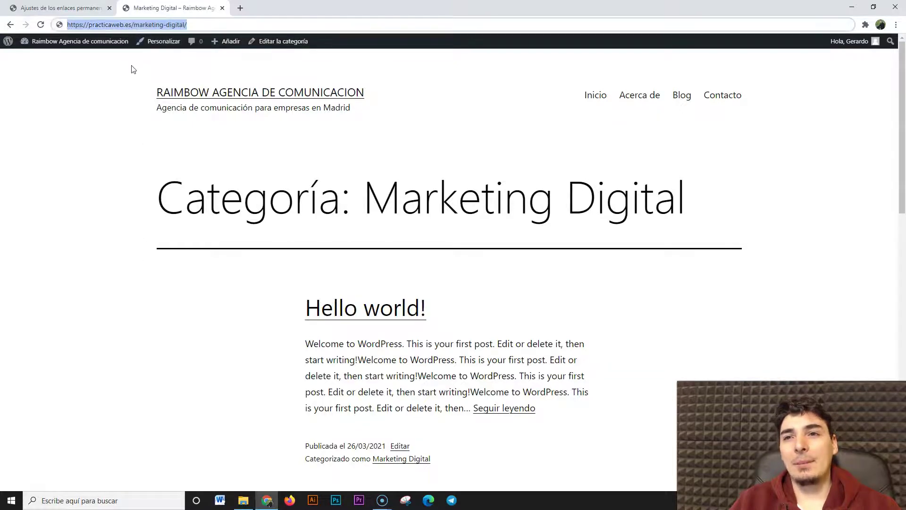
left_click(135, 25)
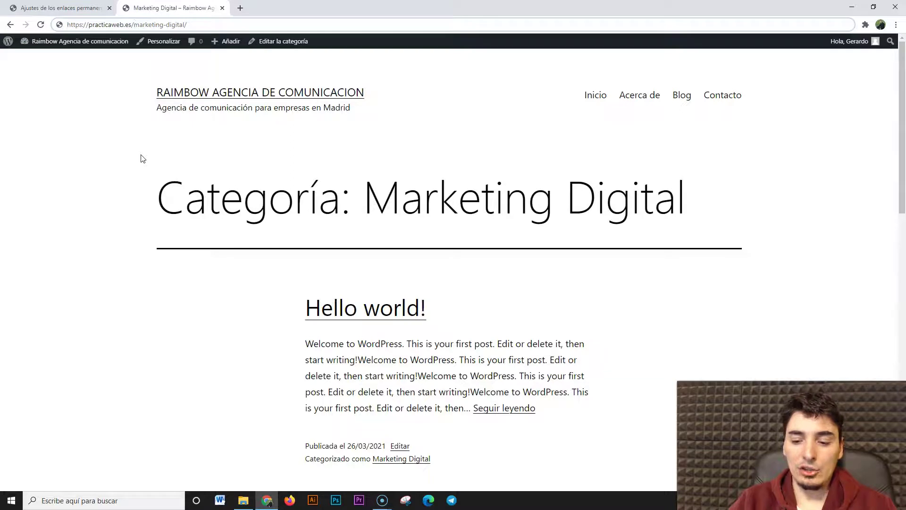
left_click(118, 192)
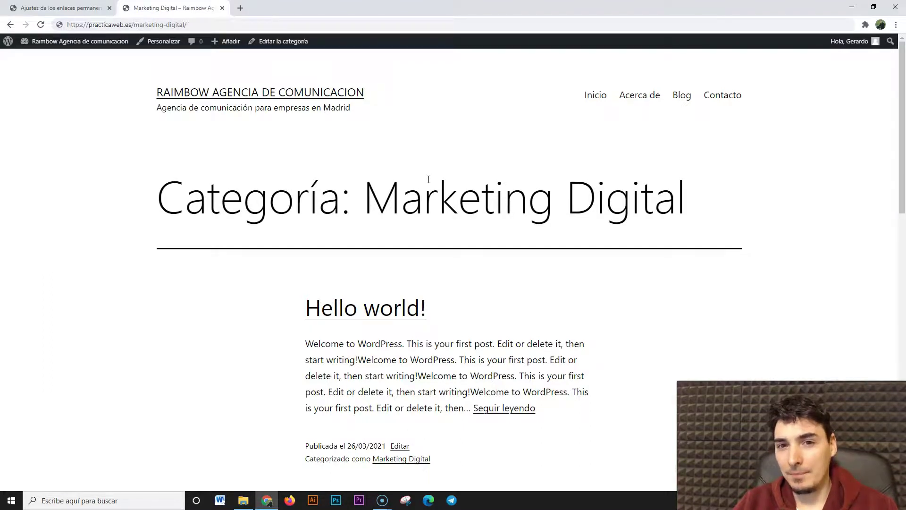
left_click_drag(134, 25, 140, 27)
left_click(135, 25)
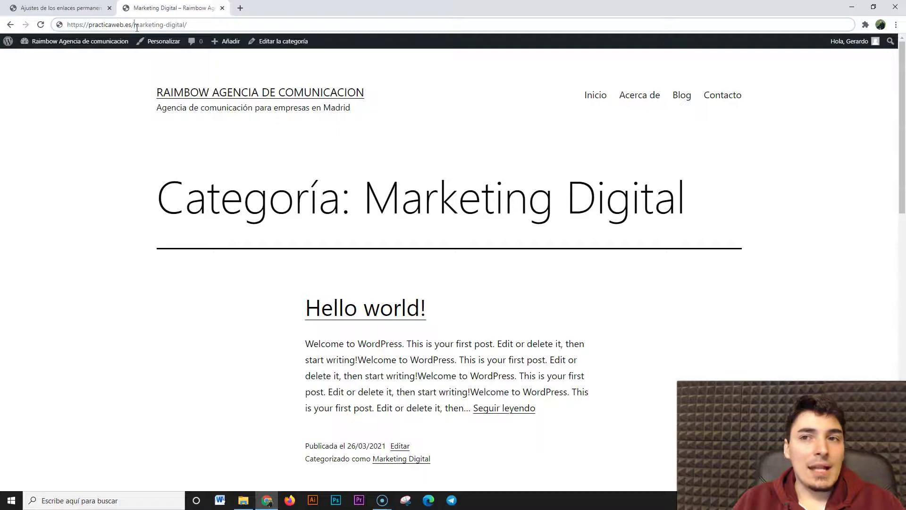
left_click(131, 128)
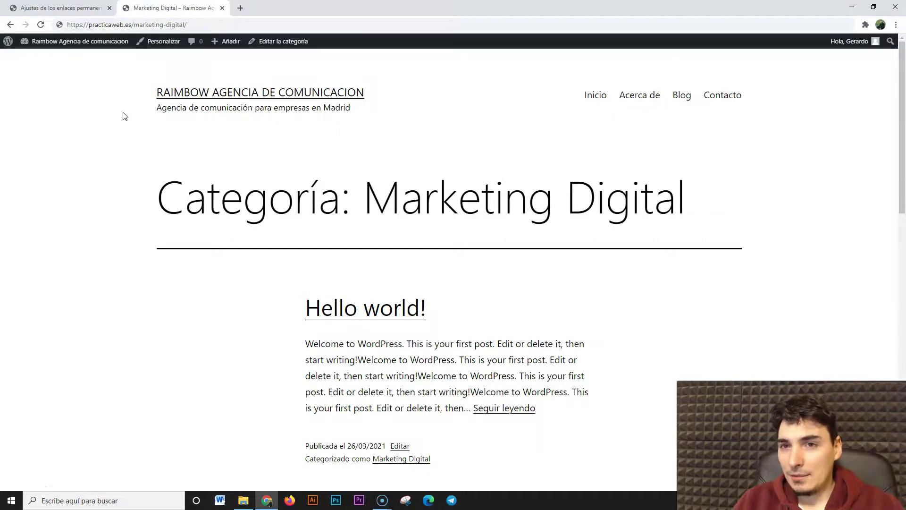
left_click(71, 8)
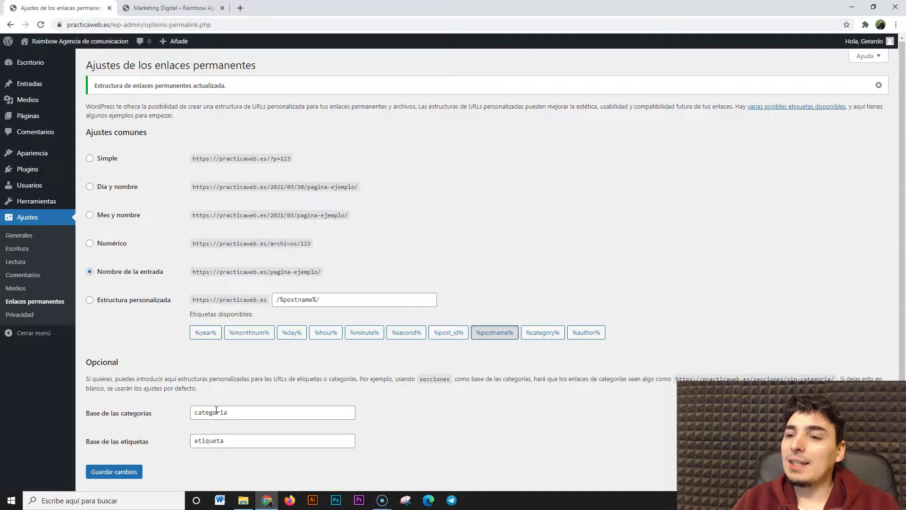
Save permalinks with post name, 'categoria' category base and 'etiqueta' tag base, then view Reading settings
scroll(216, 409, "down", 1)
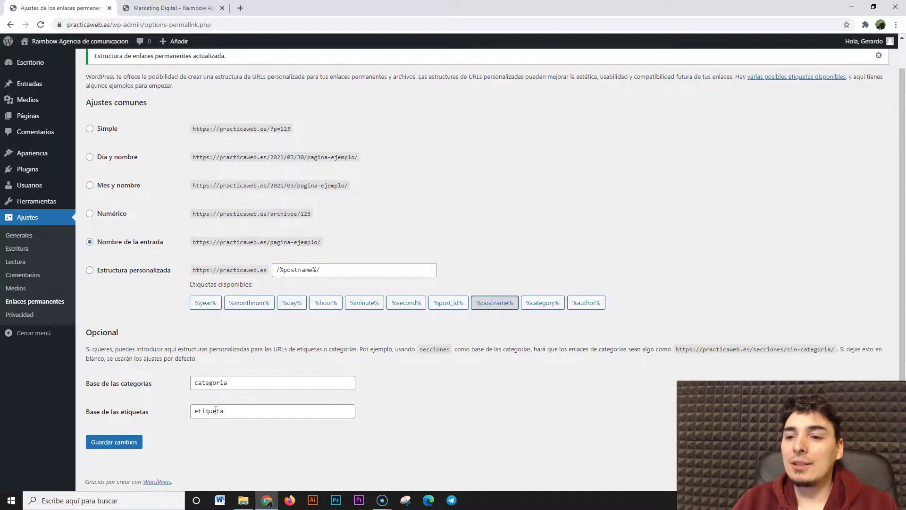
scroll(216, 409, "up", 1)
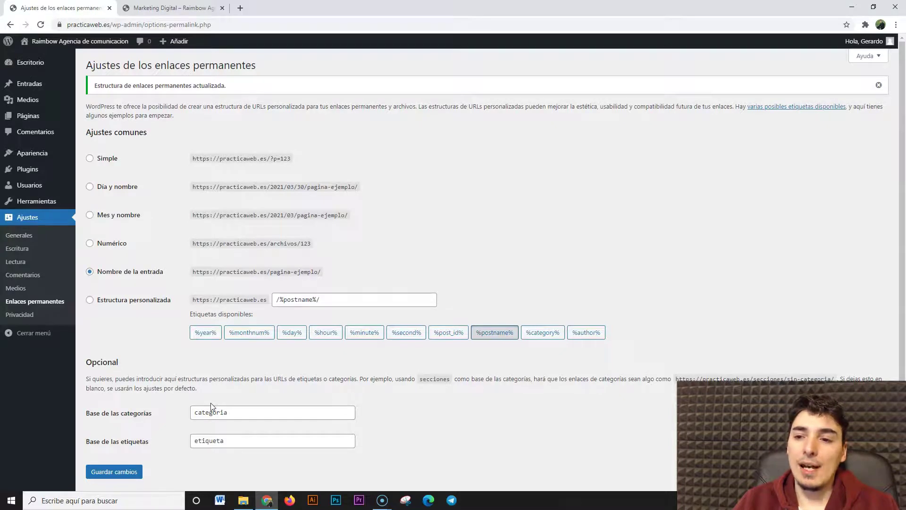
scroll(211, 407, "down", 1)
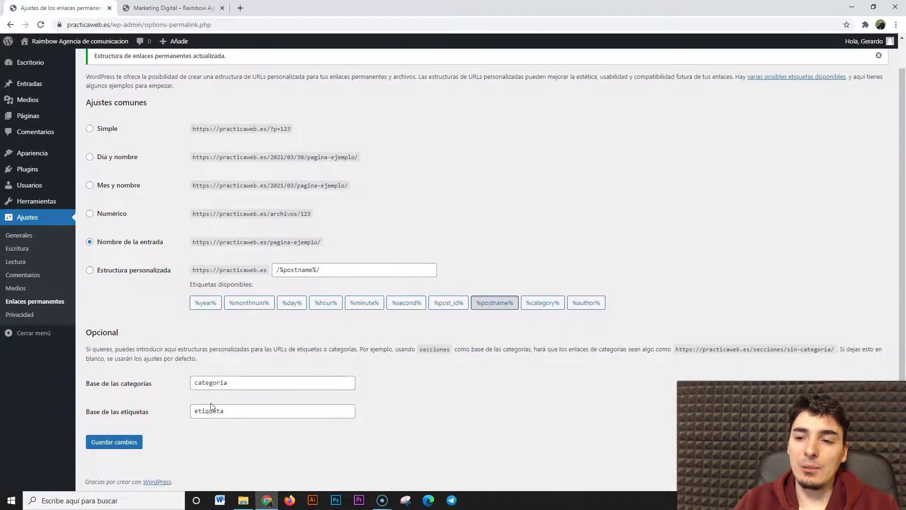
left_click(124, 442)
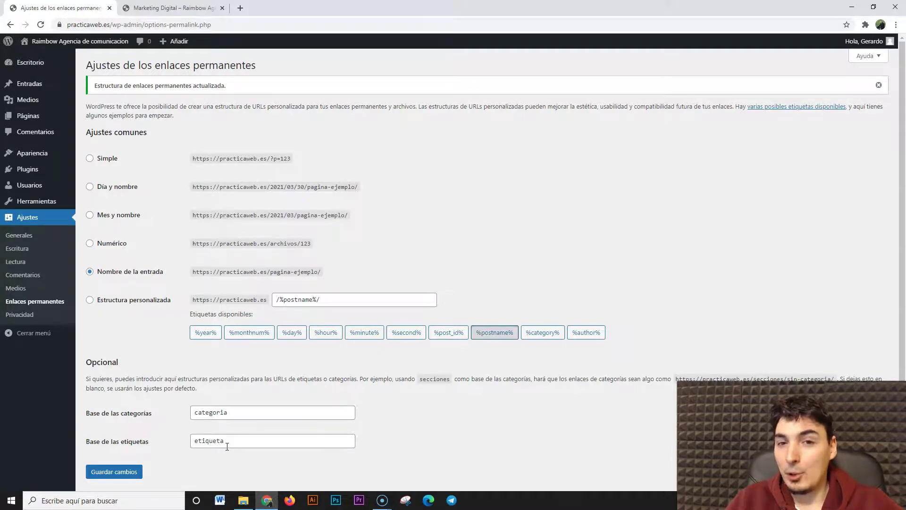
left_click(27, 263)
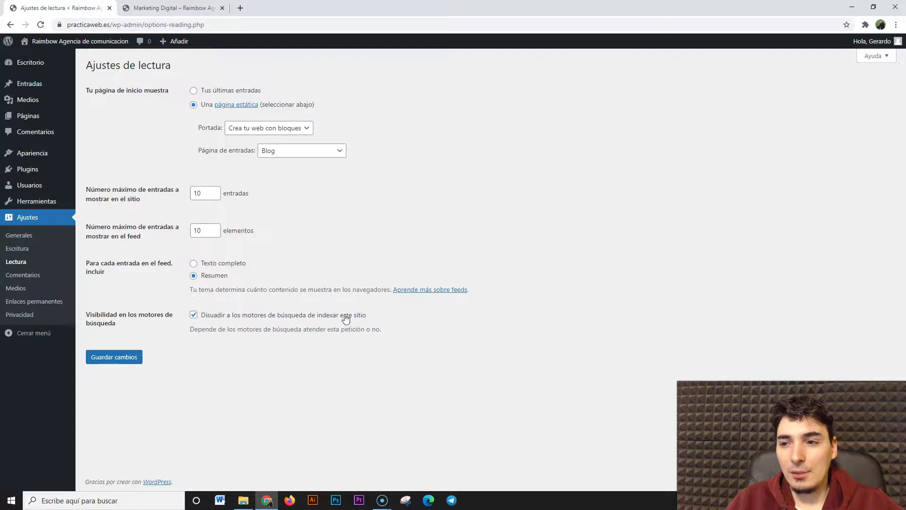
Return to Enlaces permanentes and close the 'Marketing Digital' front-end tab
left_click(39, 304)
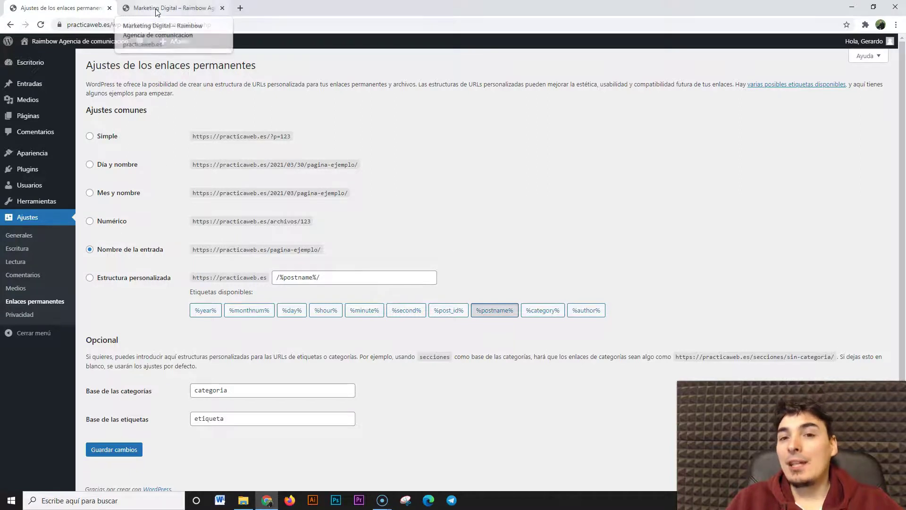
left_click(223, 8)
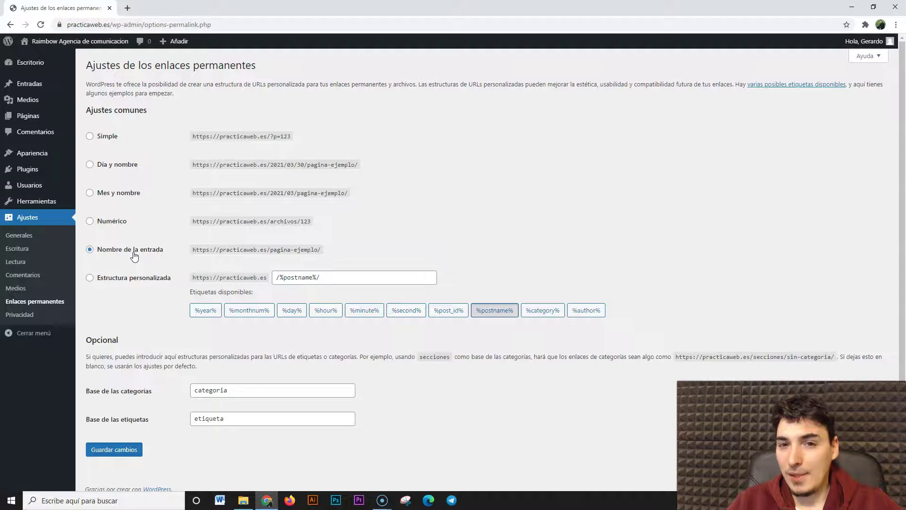
Compare the 'Día y nombre' example URL against the 'Nombre de la entrada' example URL
left_click(90, 165)
left_click(90, 250)
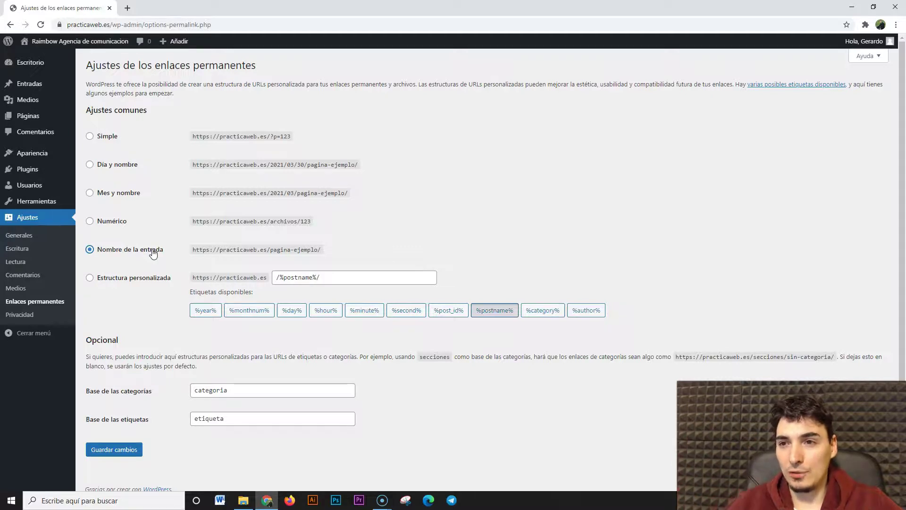
left_click(90, 166)
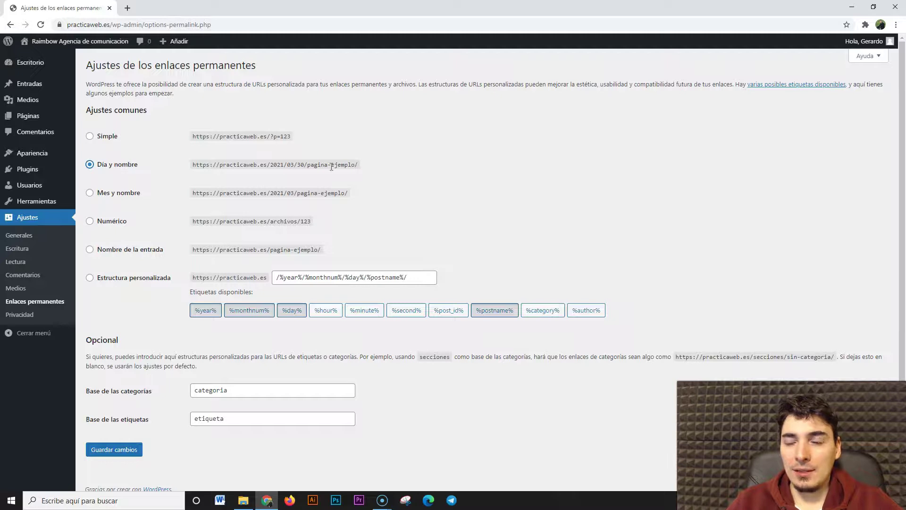
left_click_drag(203, 248, 267, 238)
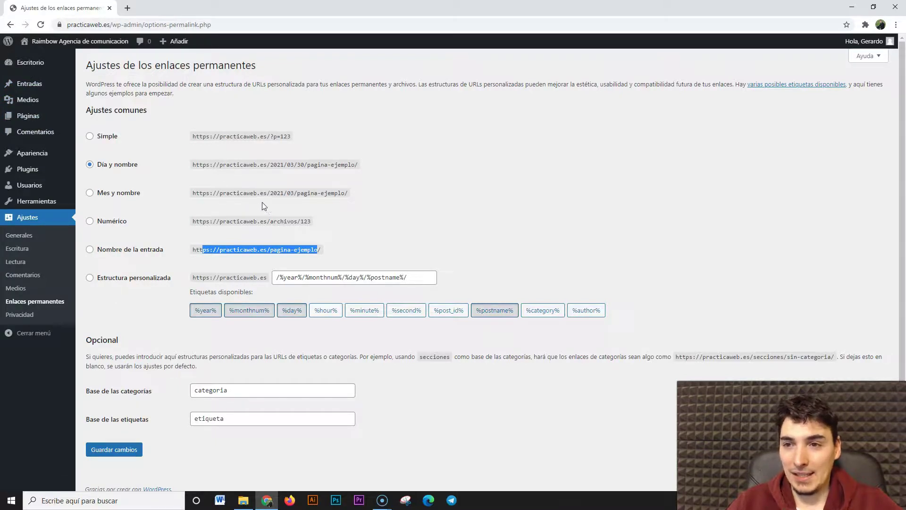
left_click_drag(192, 164, 363, 166)
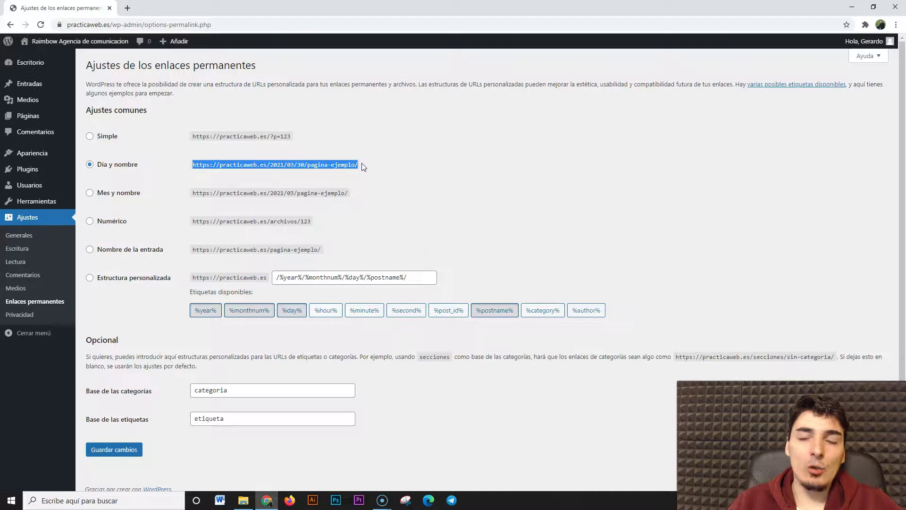
left_click(363, 166)
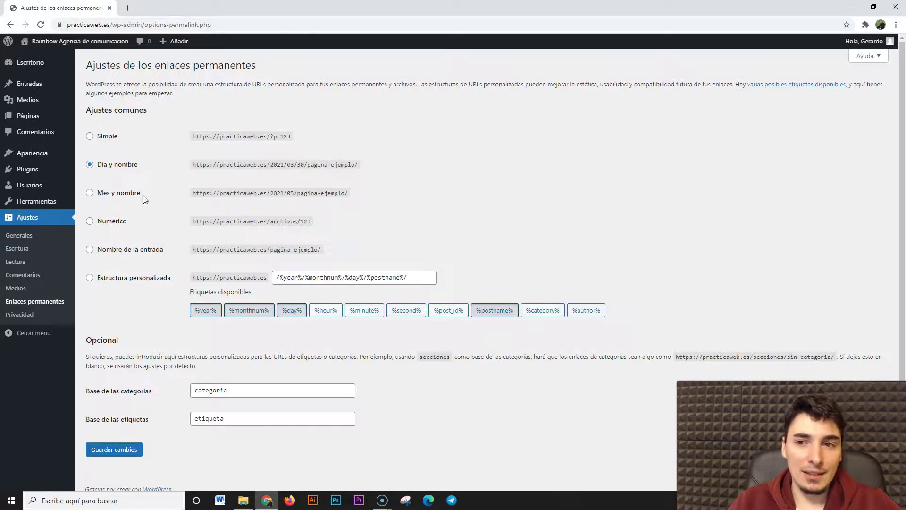
Reselect 'Nombre de la entrada' and save, then pick 'Día y nombre' again
left_click(90, 249)
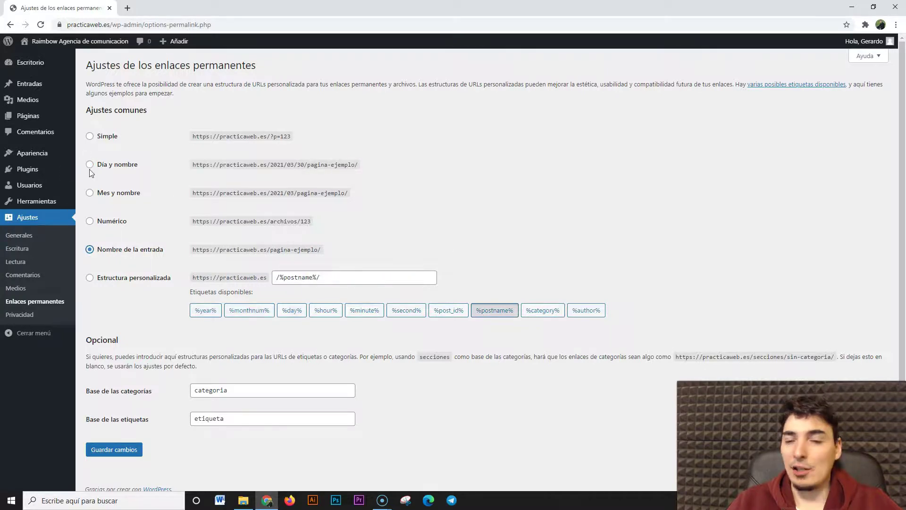
left_click(132, 450)
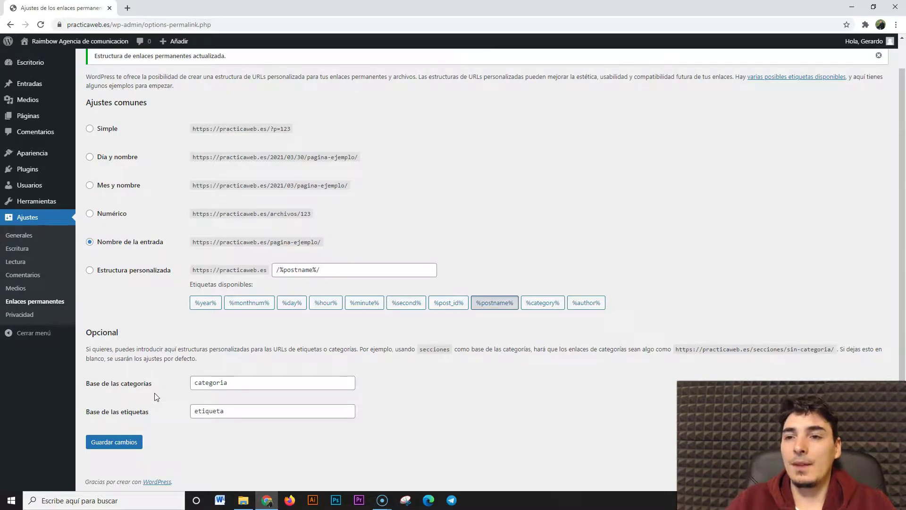
left_click(90, 157)
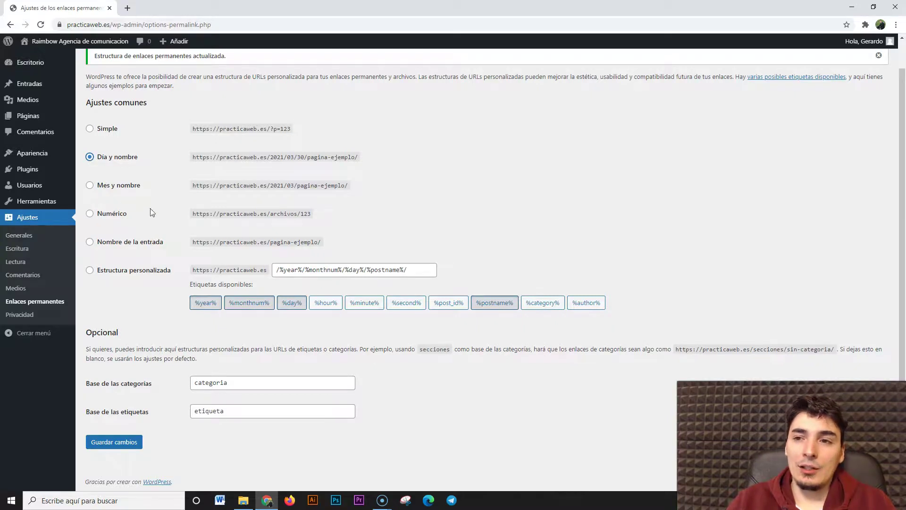
left_click(90, 243)
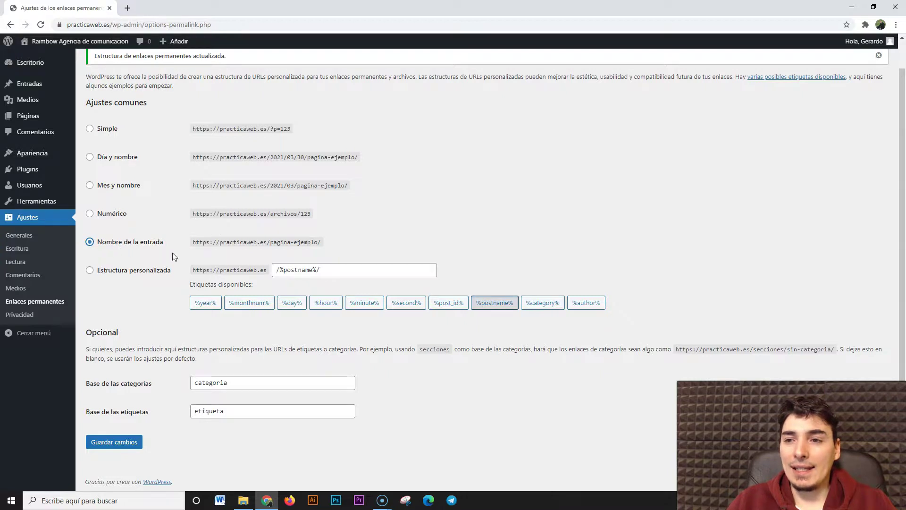
left_click_drag(220, 242, 320, 249)
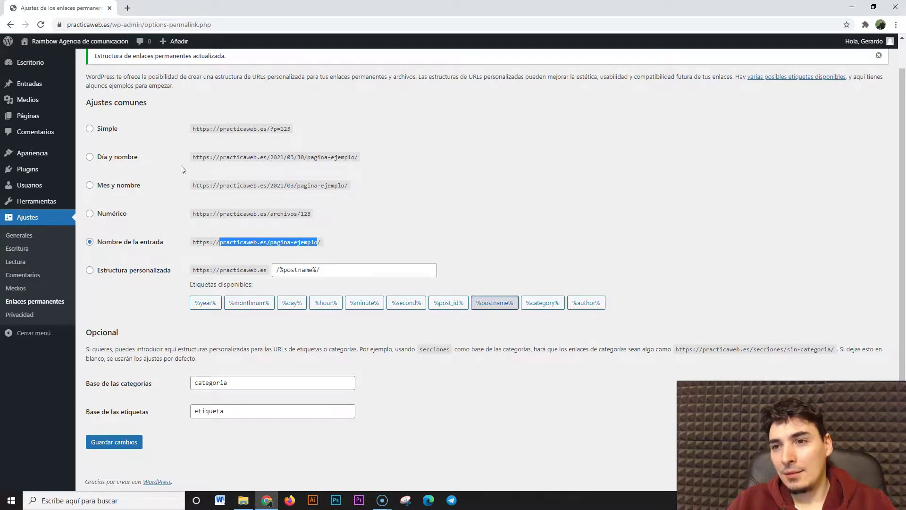
left_click_drag(191, 158, 355, 154)
left_click(451, 199)
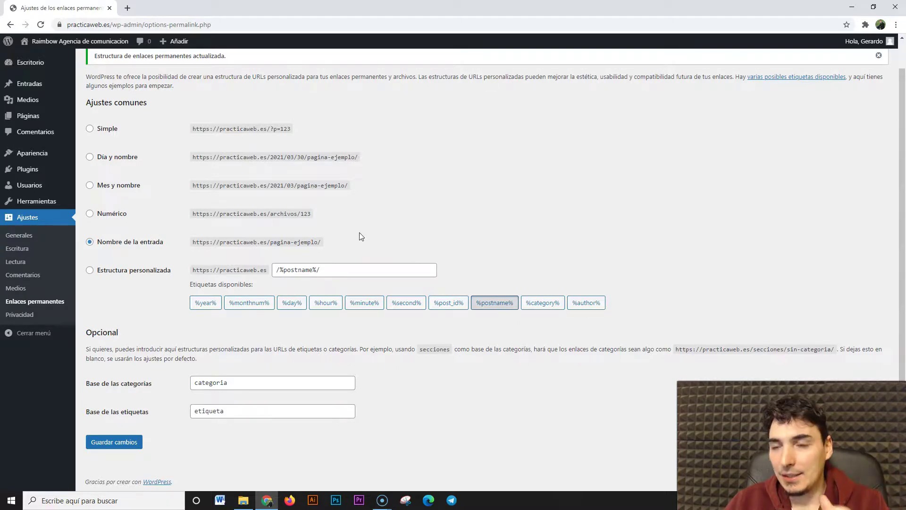
left_click_drag(193, 242, 326, 247)
left_click_drag(195, 157, 364, 162)
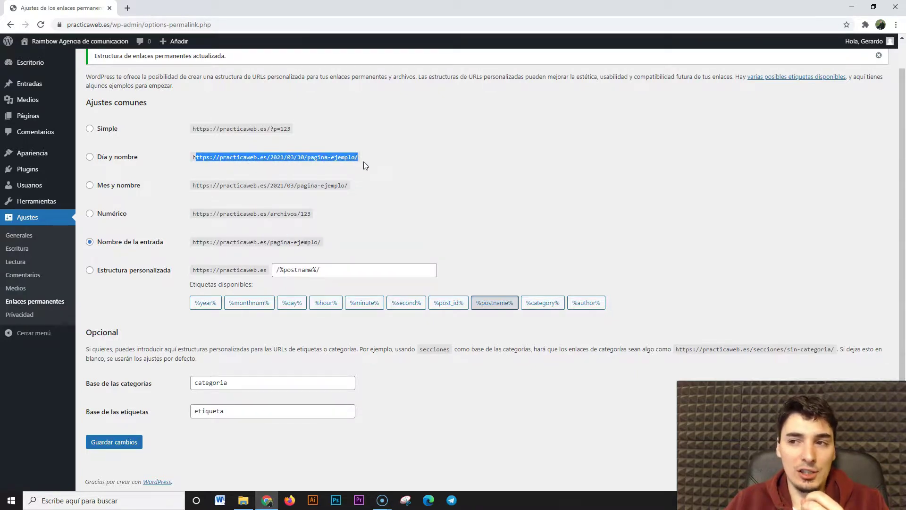
left_click(418, 177)
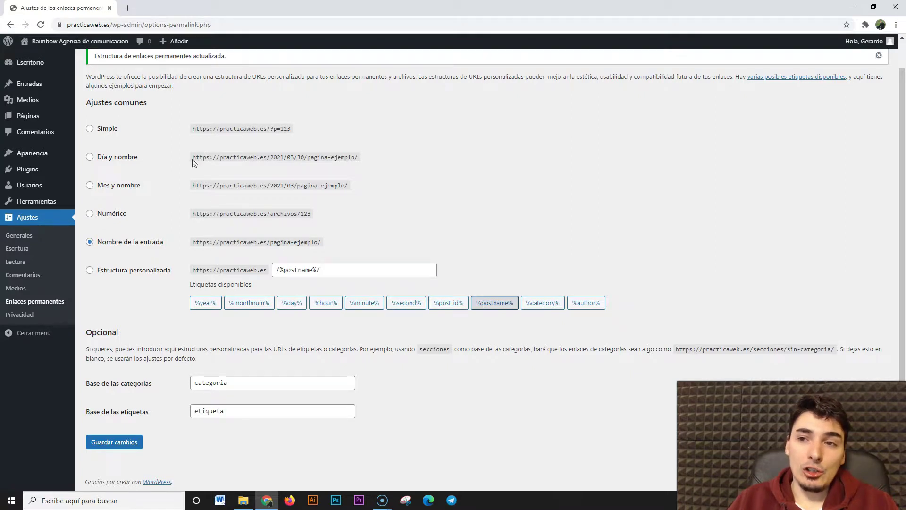
left_click_drag(193, 157, 361, 151)
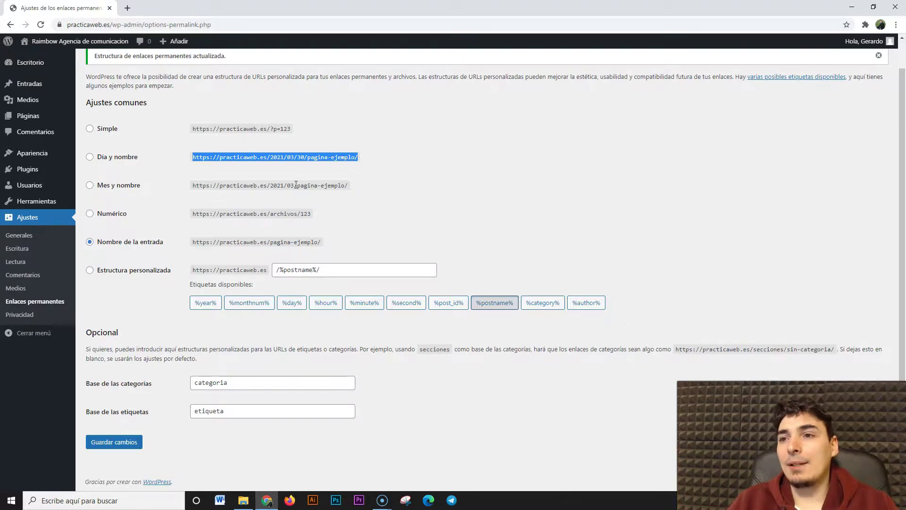
left_click(284, 168)
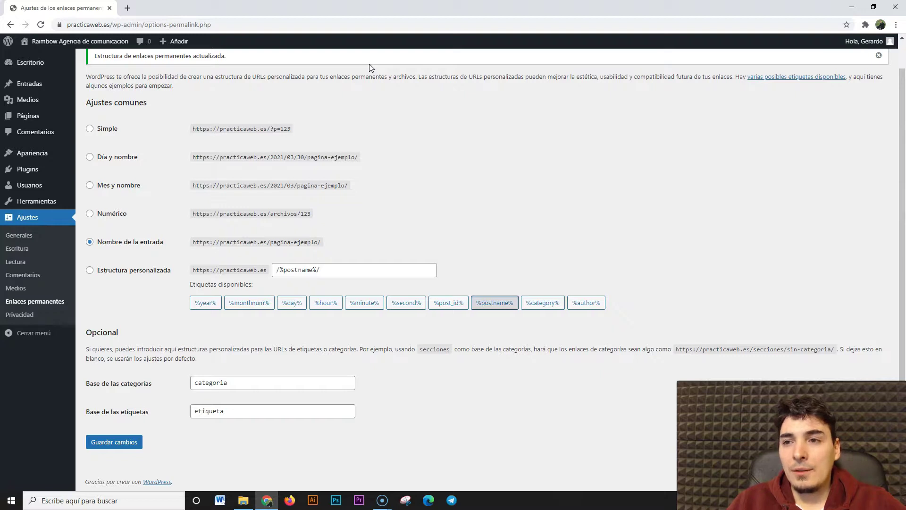
scroll(369, 64, "up", 1)
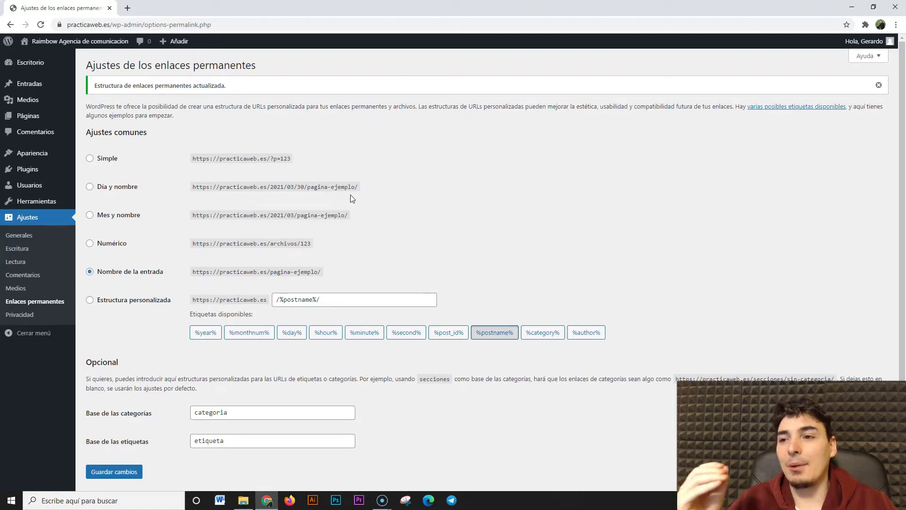
scroll(338, 230, "down", 1)
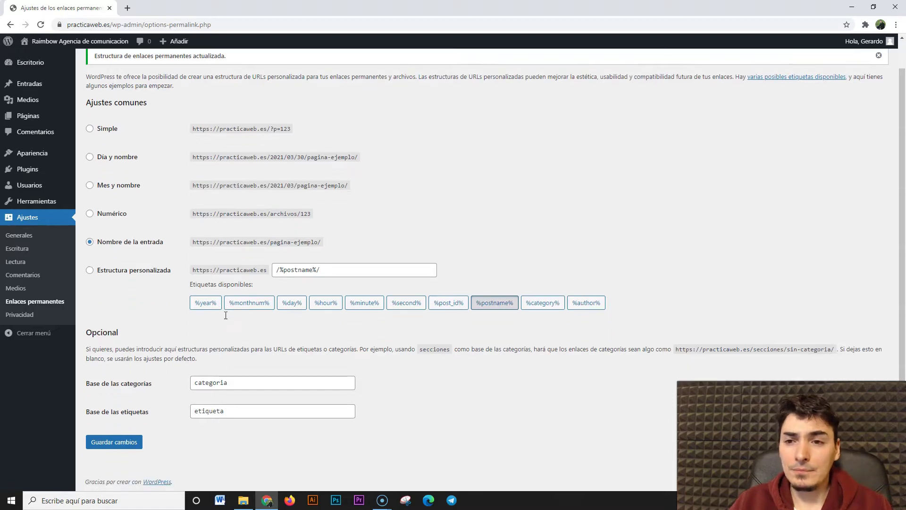
scroll(223, 336, "up", 1)
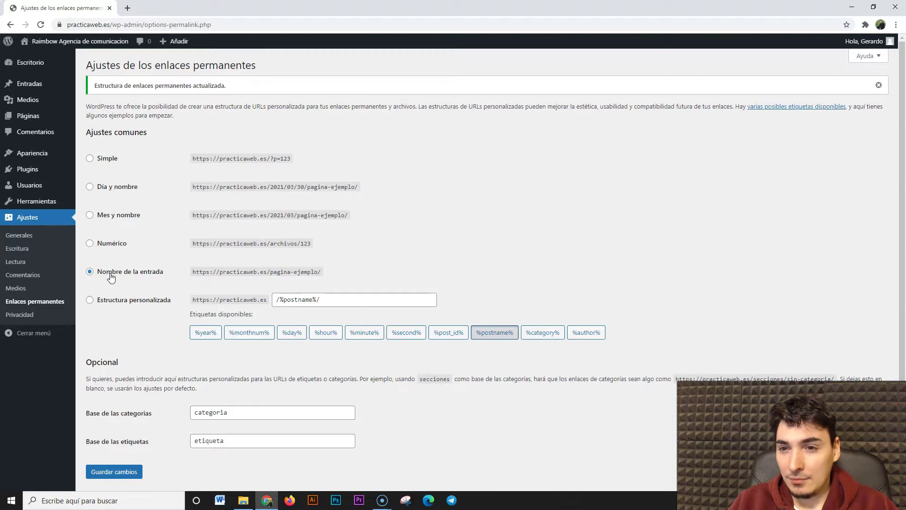
scroll(213, 335, "down", 1)
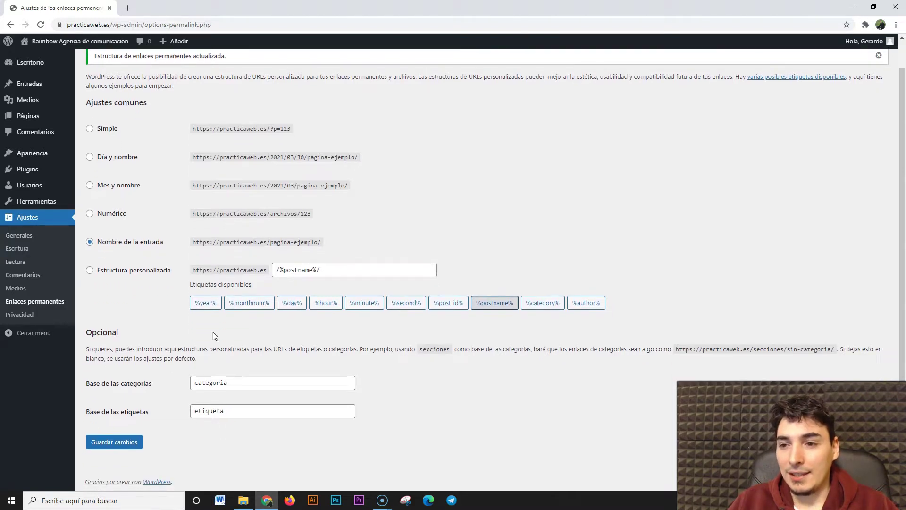
scroll(186, 407, "up", 1)
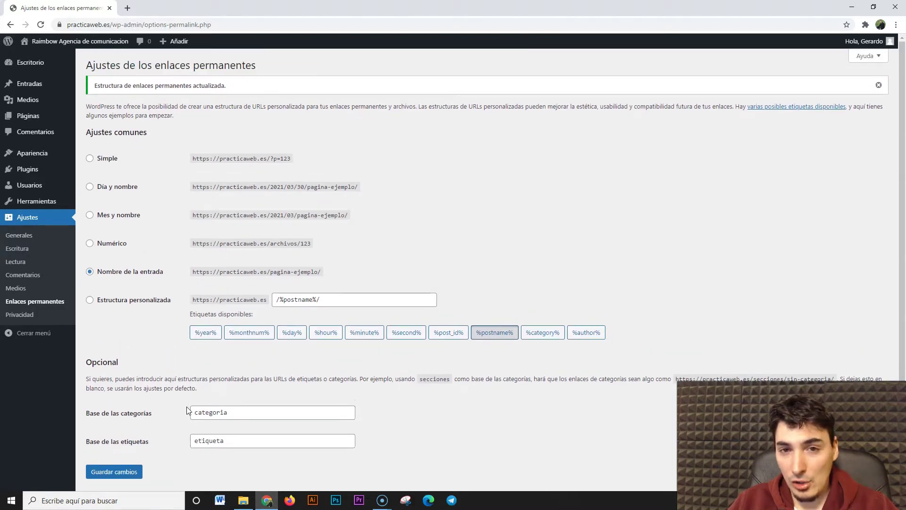